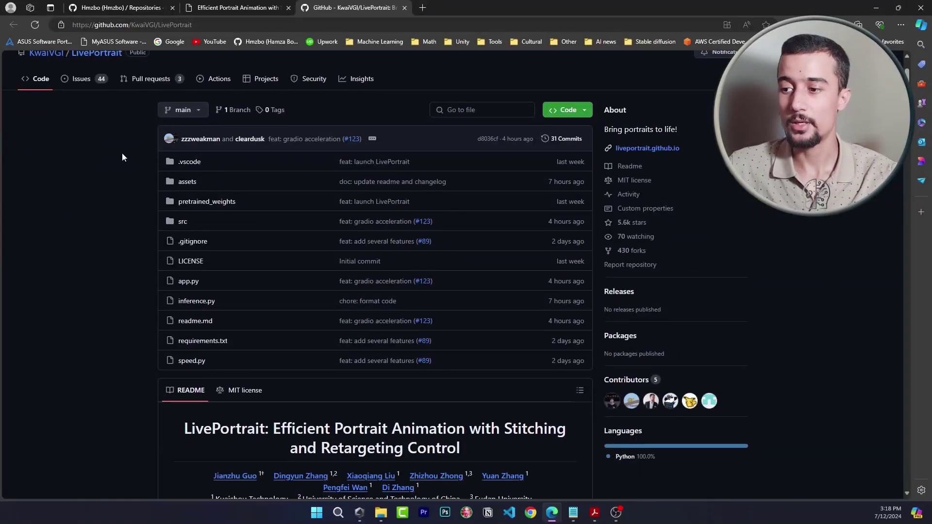
scroll(239, 330, down, 3)
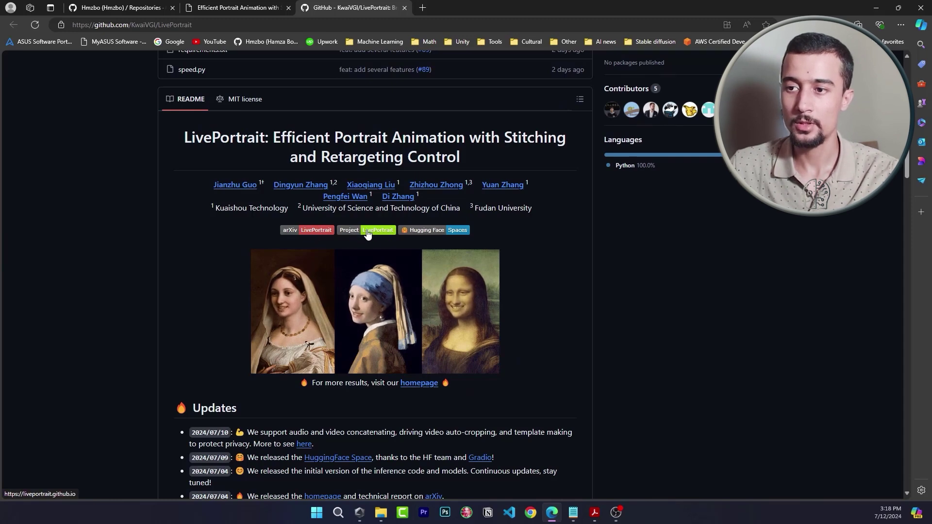
Skim the README and the liveportrait.github.io project page, then return to the README's Getting Started section
click(243, 8)
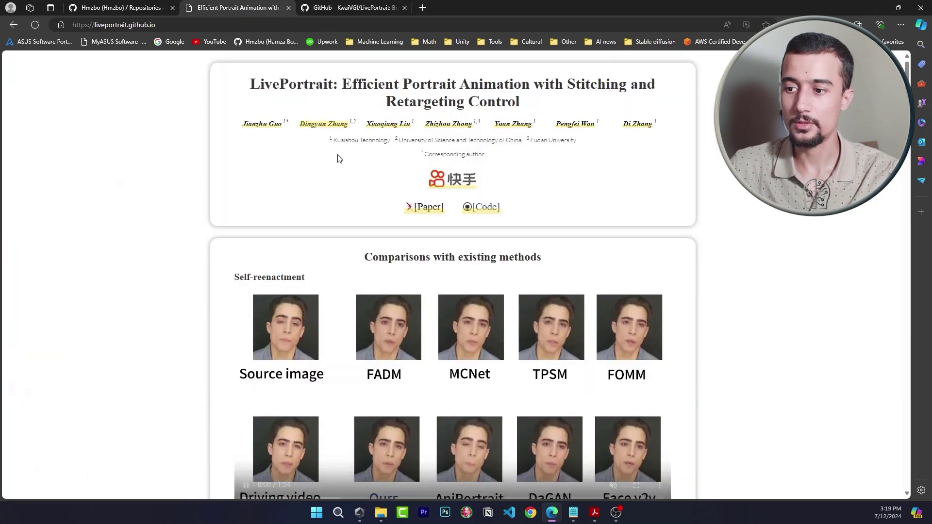
scroll(767, 239, down, 5)
scroll(766, 239, down, 20)
scroll(766, 239, down, 15)
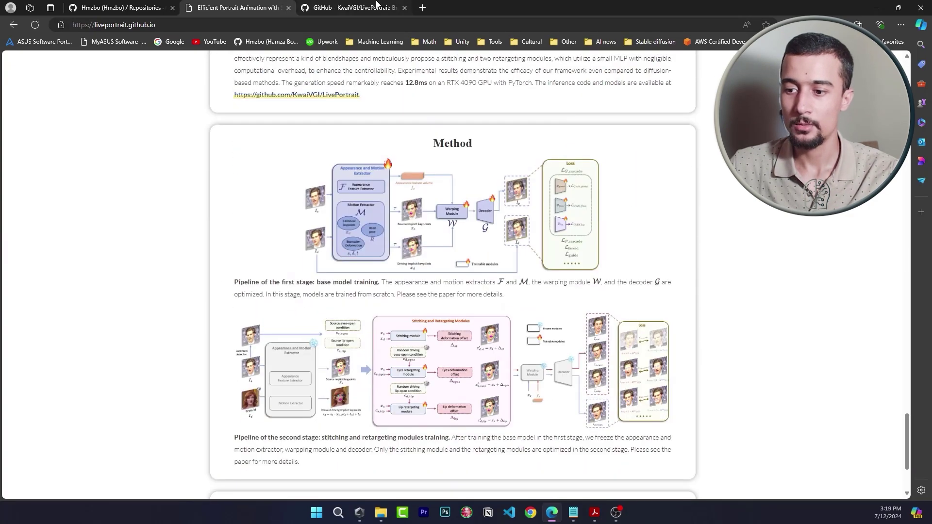
click(367, 3)
scroll(677, 259, down, 5)
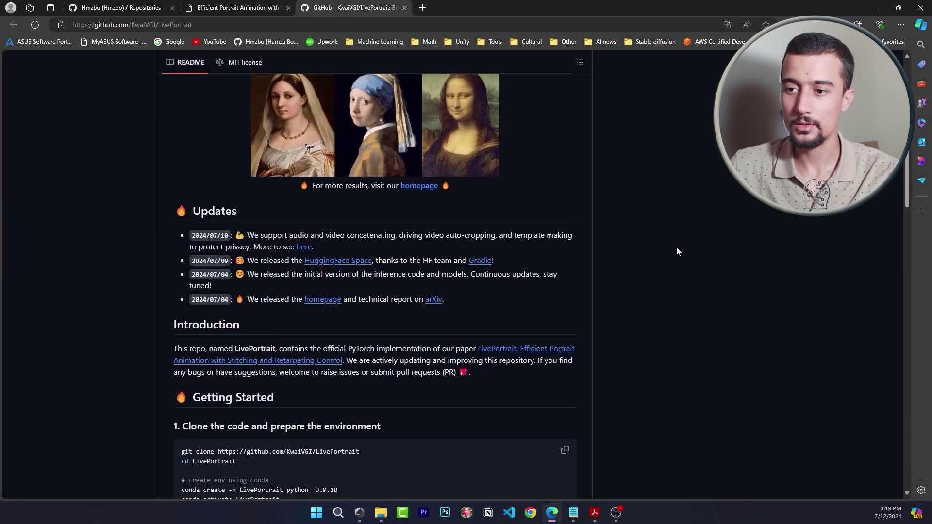
scroll(676, 251, down, 5)
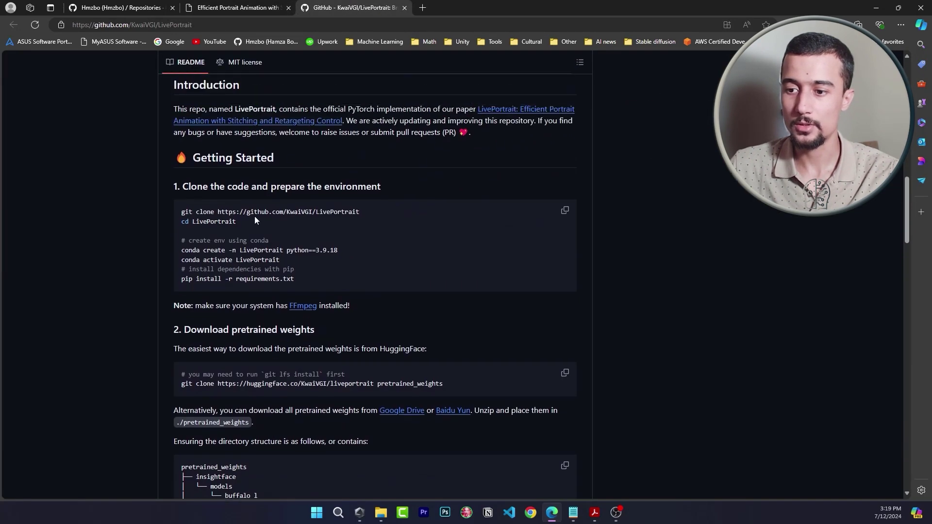
mouse_move(182, 205)
mouse_down()
mouse_move(253, 222)
mouse_move(354, 383)
mouse_up()
Locate the git clone line in the README and copy it
click(611, 250)
scroll(611, 250, up, 1)
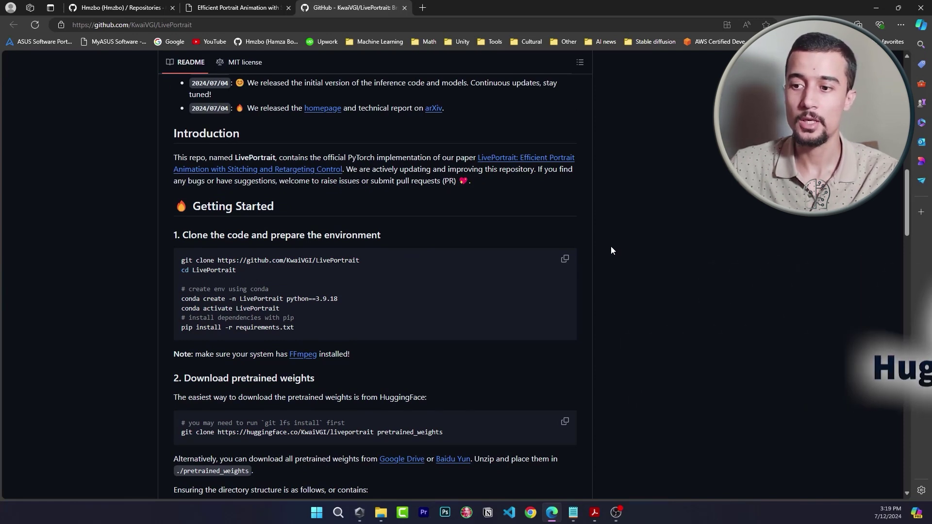
scroll(502, 244, up, 3)
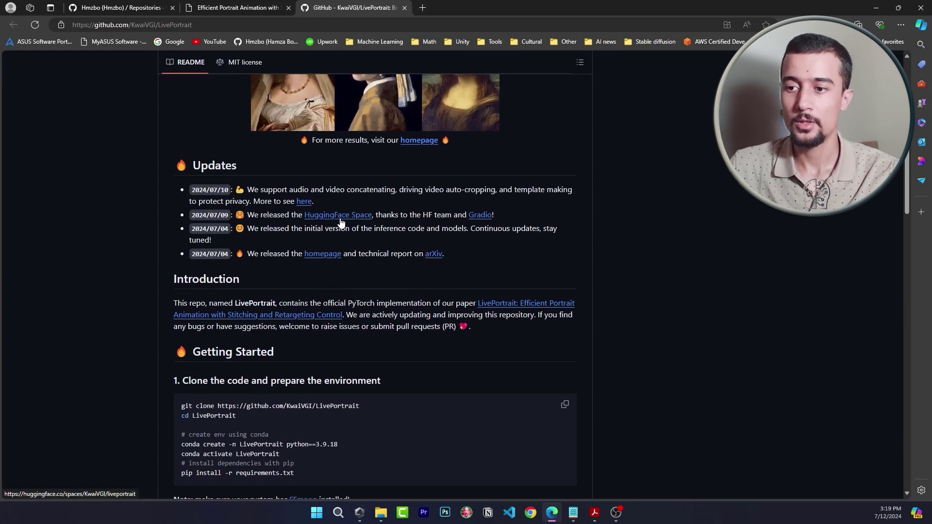
scroll(490, 254, down, 3)
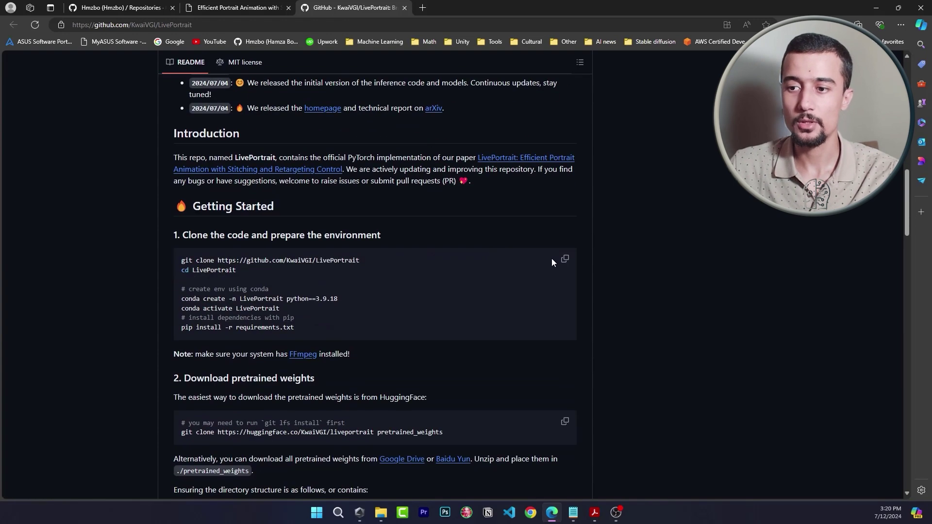
scroll(548, 261, down, 2)
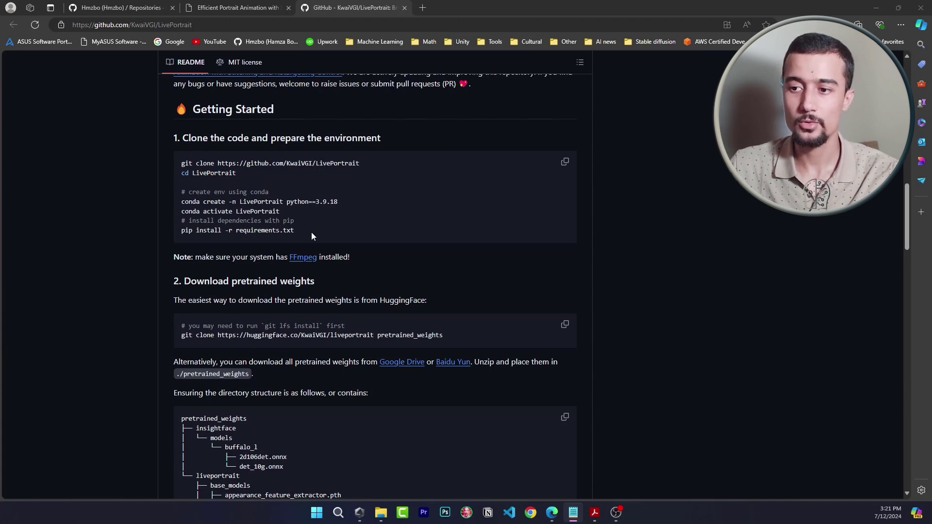
scroll(301, 227, down, 3)
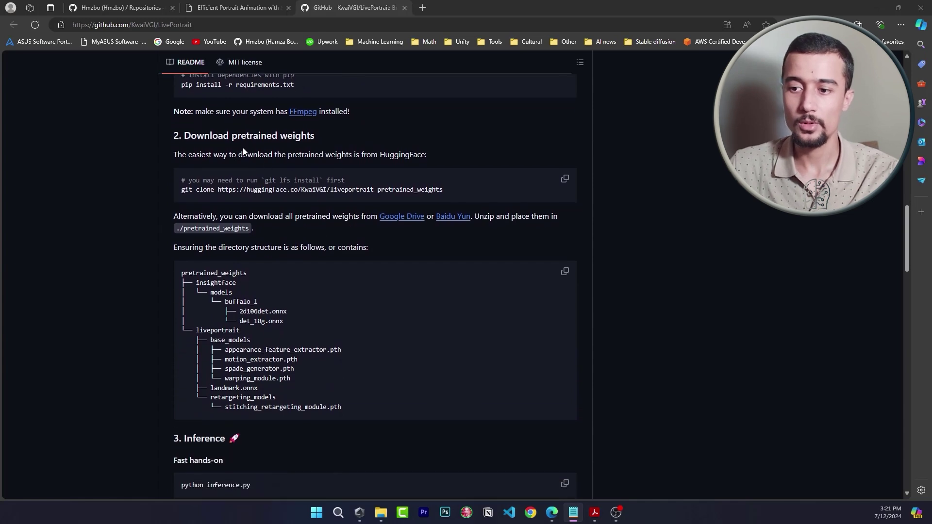
scroll(448, 201, up, 1)
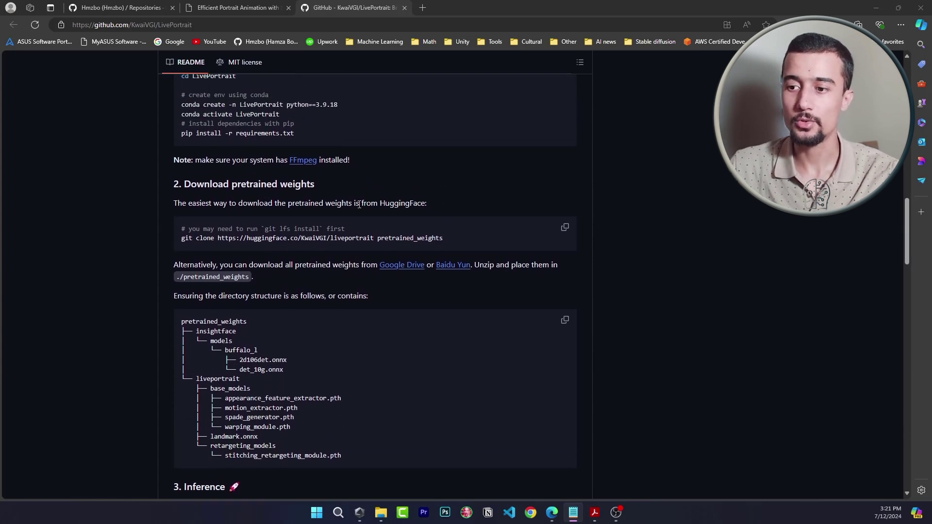
scroll(360, 204, up, 1)
scroll(396, 226, up, 1)
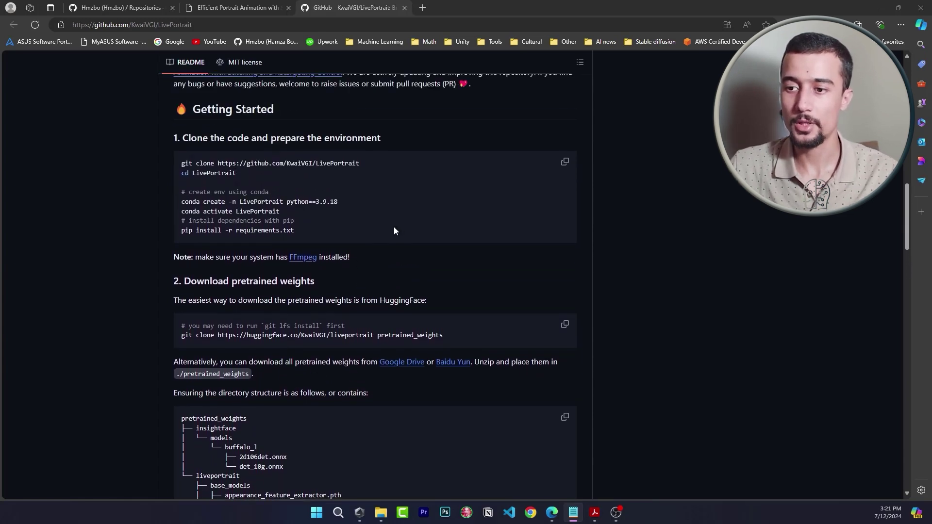
drag(364, 163, 190, 166)
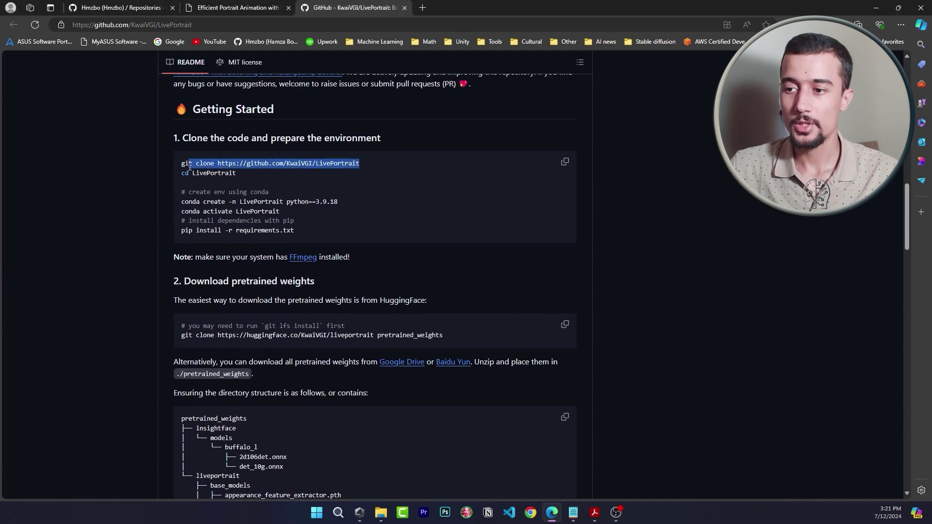
right_click(360, 165)
click(389, 175)
Open a Command Prompt in the DeepFake Portrait folder and run the copied git clone command
click(381, 515)
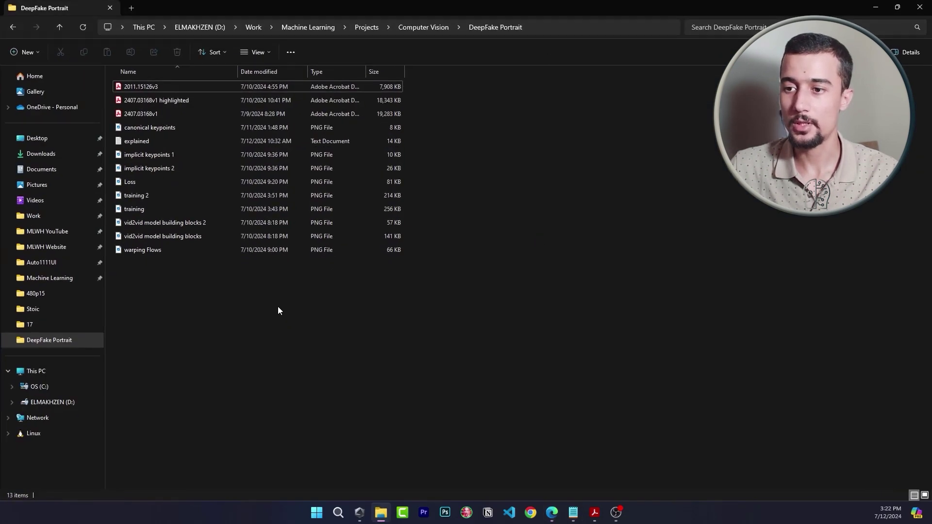
click(588, 30)
text(cmd)
key(Return)
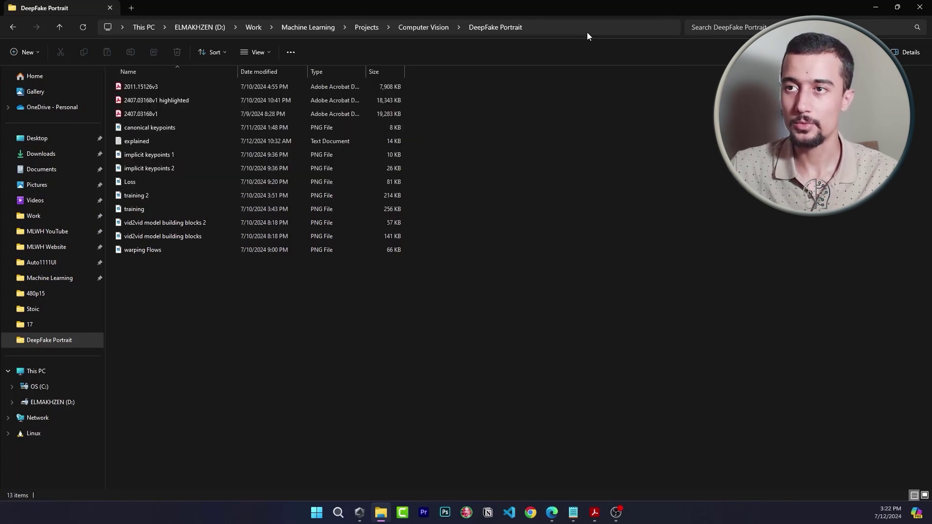
drag(526, 143, 550, 145)
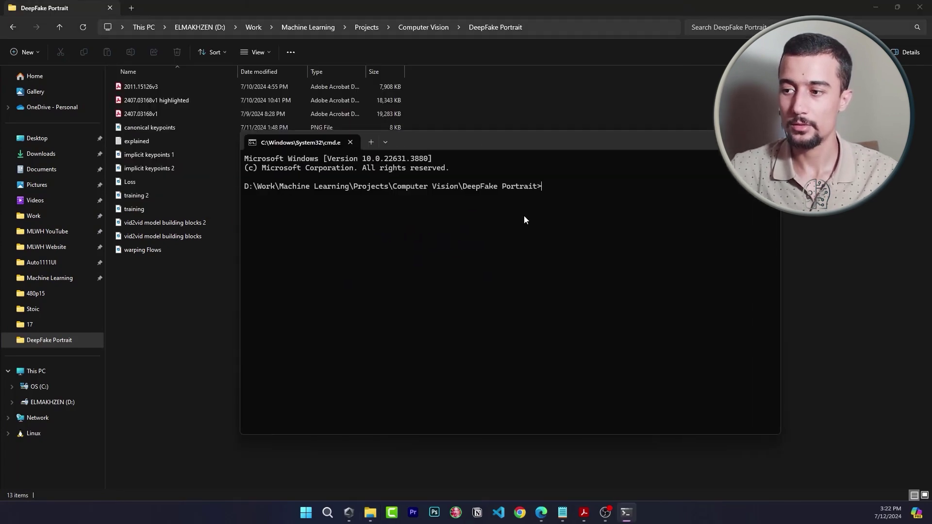
key(ctrl+v)
key(Return)
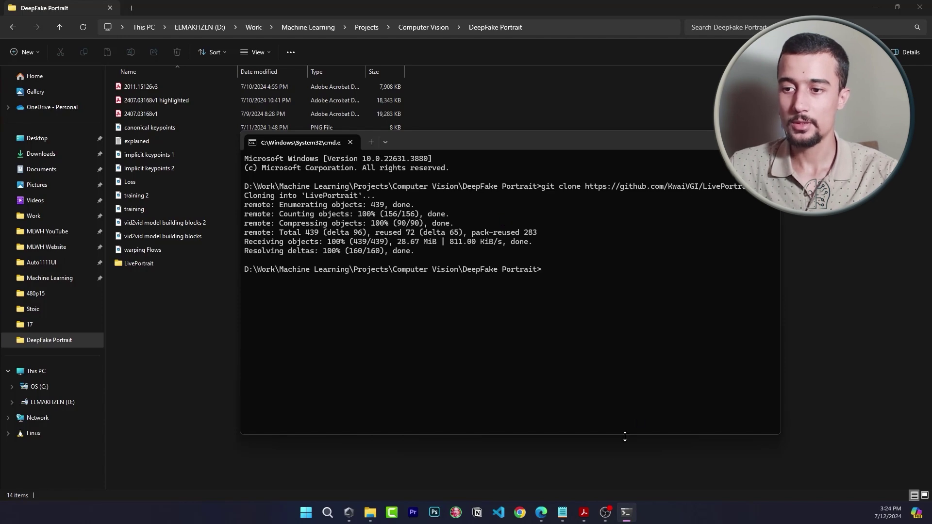
Change into the cloned LivePortrait folder with cd LivePortrait
click(542, 512)
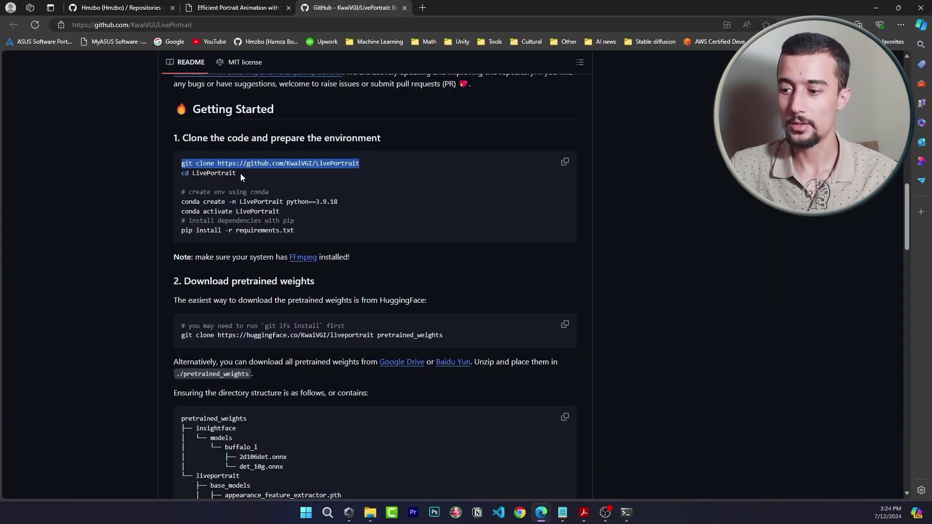
drag(241, 176, 184, 176)
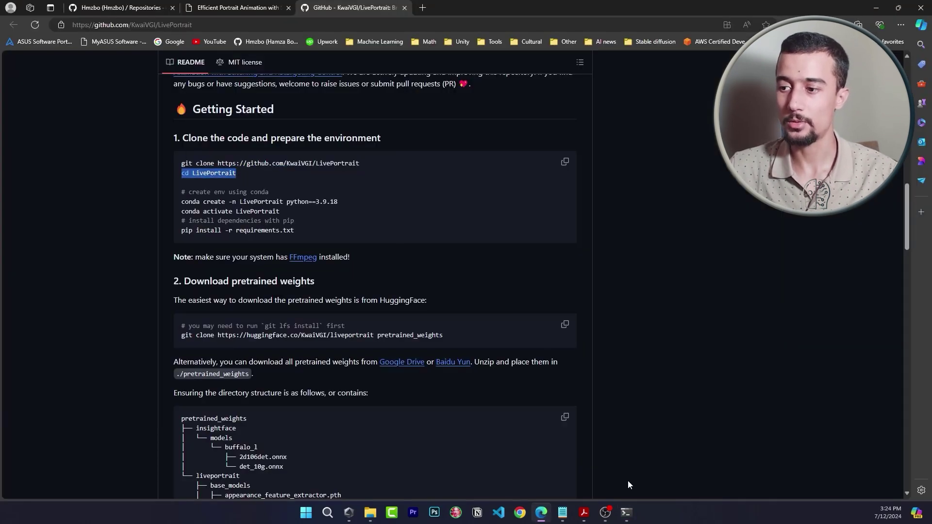
click(627, 512)
key(ctrl+v)
key(Return)
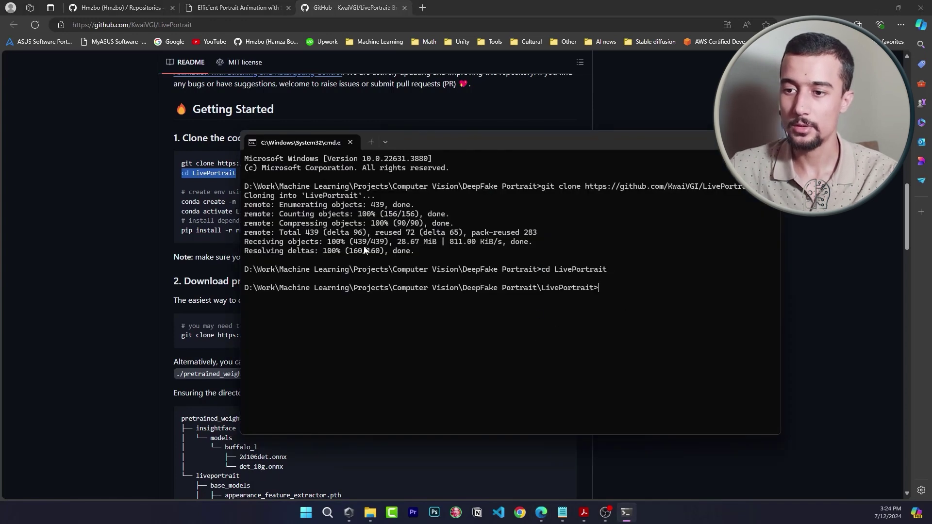
Create the LivePortrait conda environment with Python 3.9.18, answering y to the prompts
click(218, 196)
drag(299, 212, 182, 201)
key(ctrl+c)
click(627, 518)
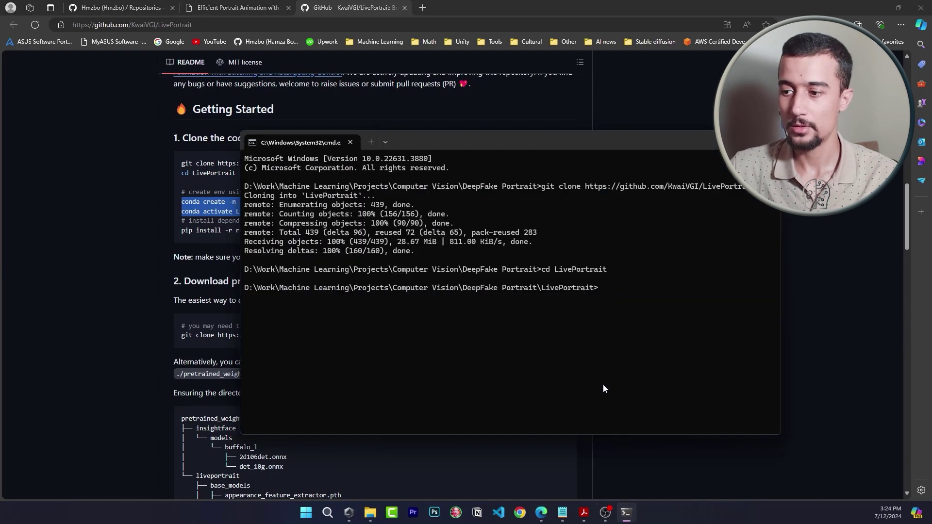
key(ctrl+v)
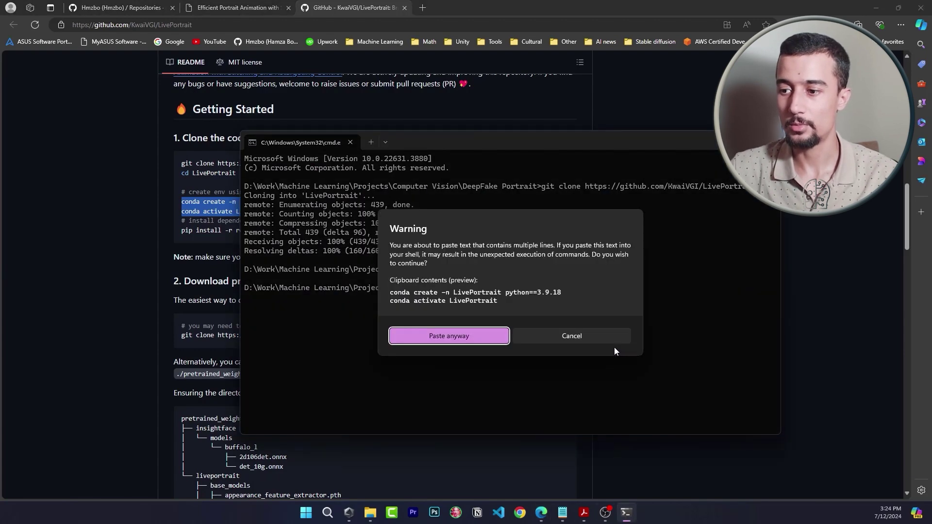
click(471, 335)
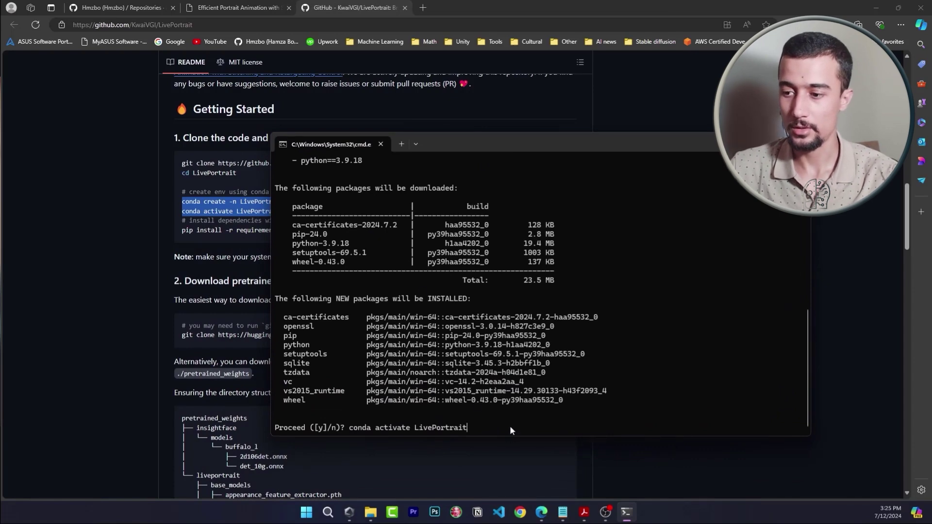
text(y)
key(Return)
text(y)
key(Return)
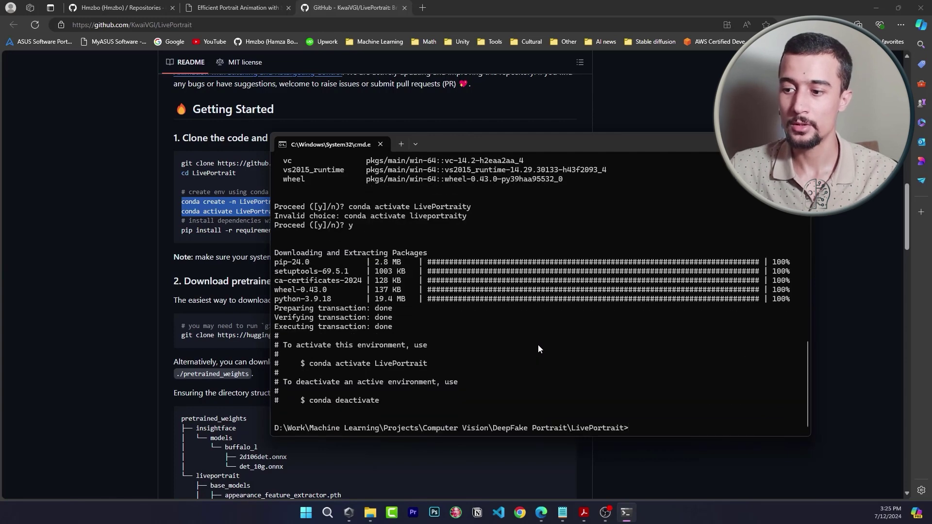
Activate the LivePortrait conda environment with conda activate LivePortrait
key(alt+Tab)
drag(291, 212, 183, 212)
key(ctrl+c)
click(626, 512)
key(ctrl+v)
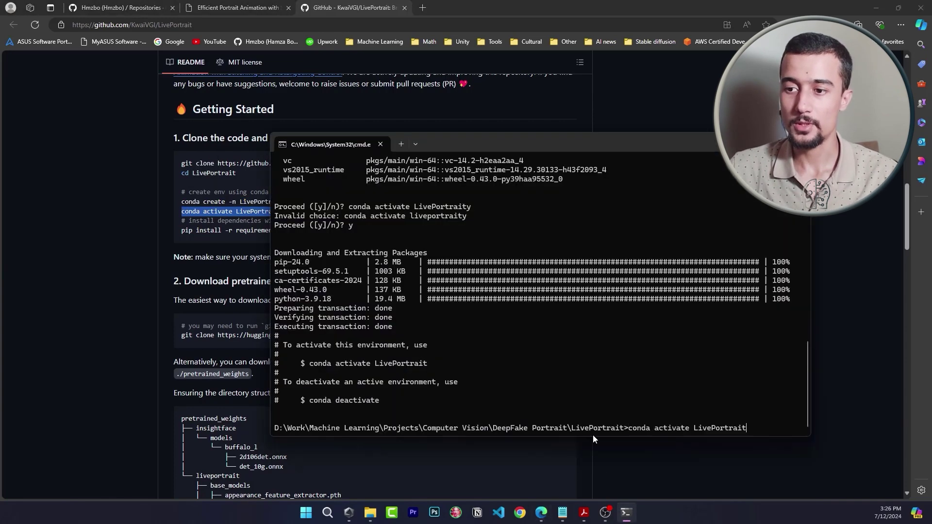
key(Return)
Install the dependencies with pip install -r requirements.txt
click(234, 230)
drag(294, 230, 182, 230)
click(626, 513)
click(627, 515)
key(ctrl+v)
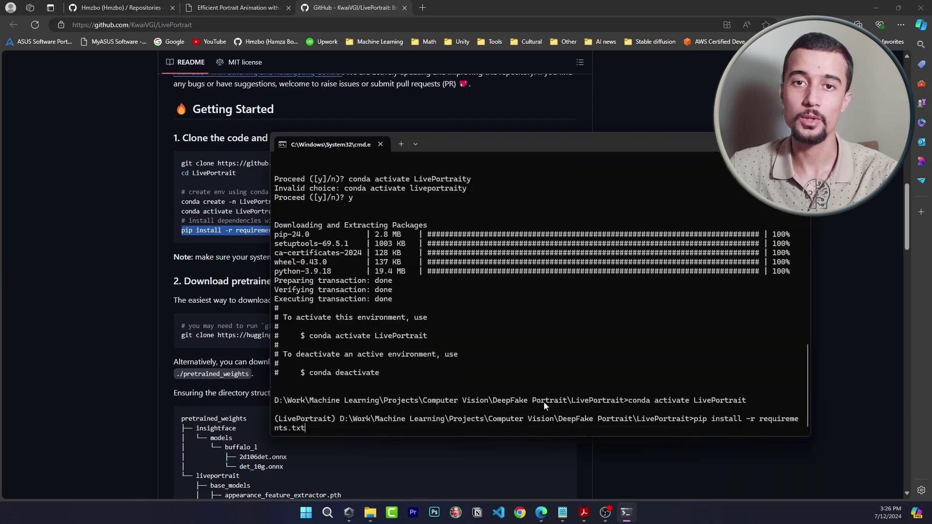
key(Return)
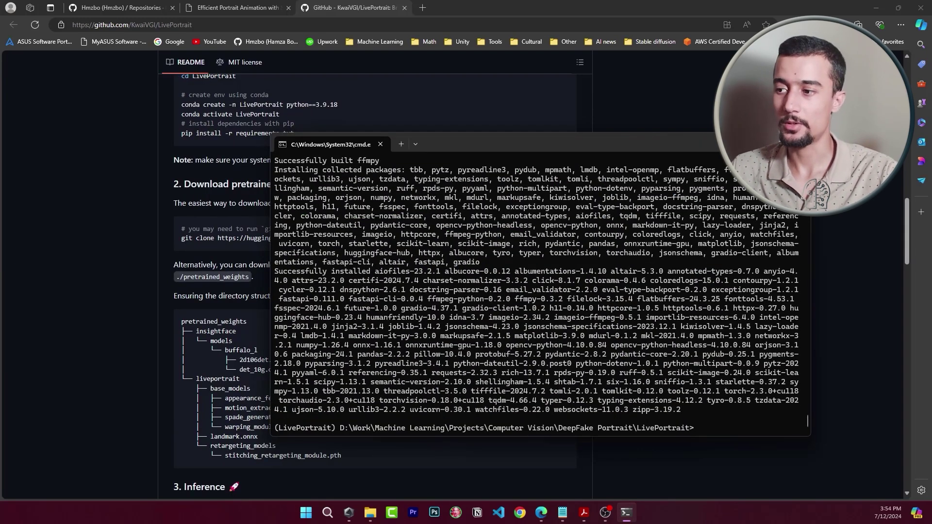
Bring the browser forward and scroll the README to section 2, Download pretrained weights
click(755, 145)
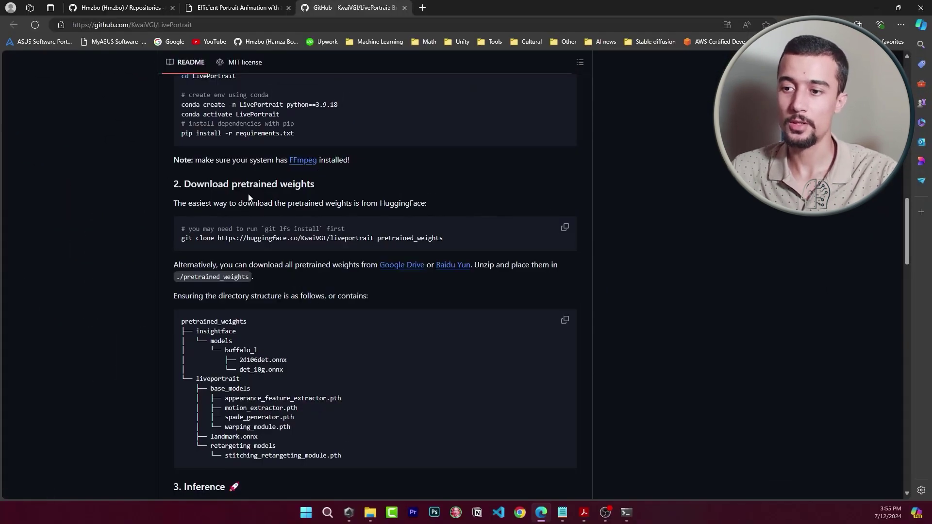
scroll(316, 167, down, 1)
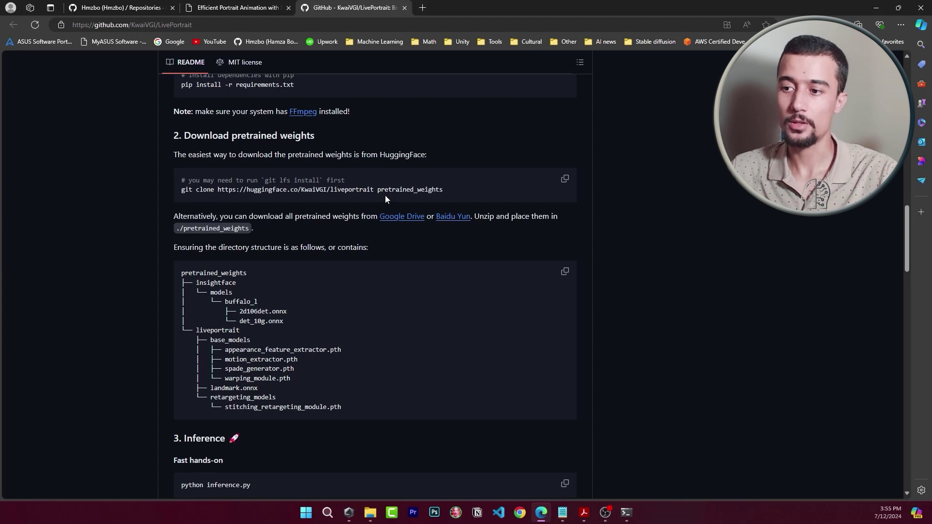
scroll(387, 200, down, 1)
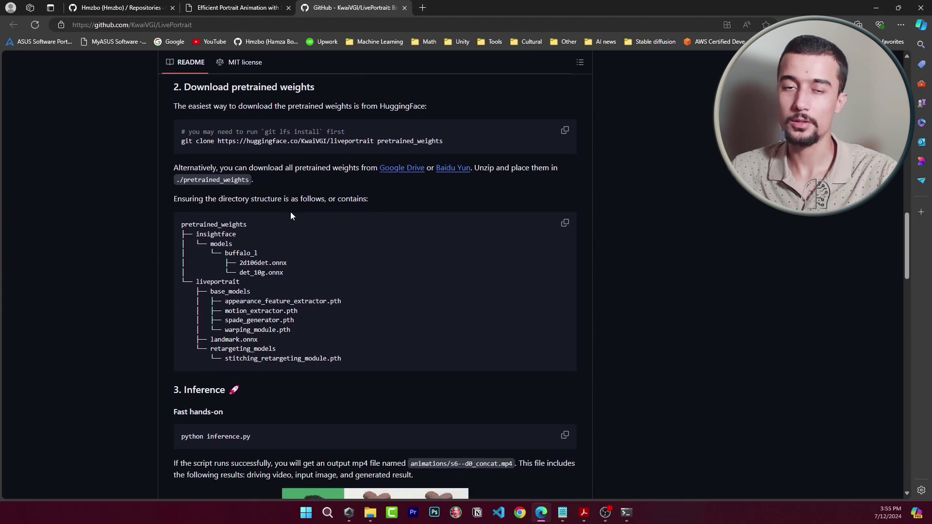
Download the whole LivePortrait pretrained-weights folder from Google Drive as a zip
click(404, 171)
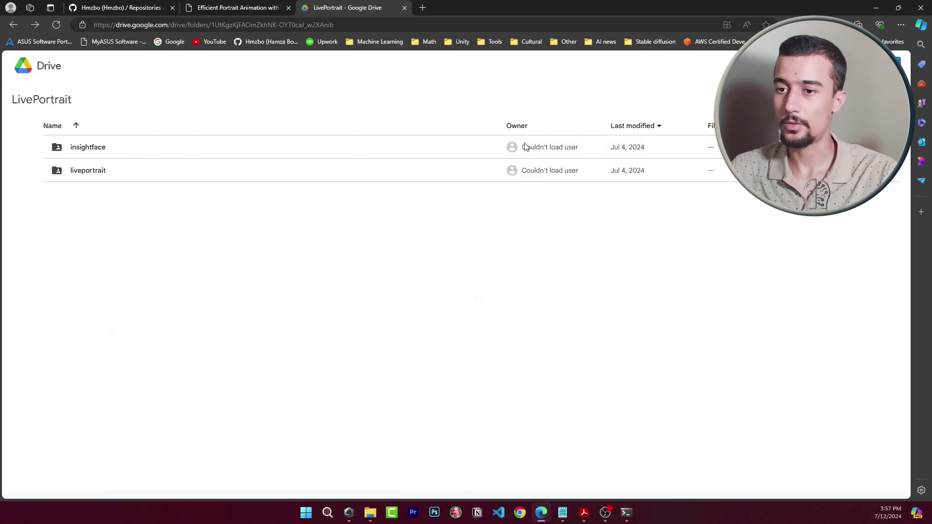
click(795, 100)
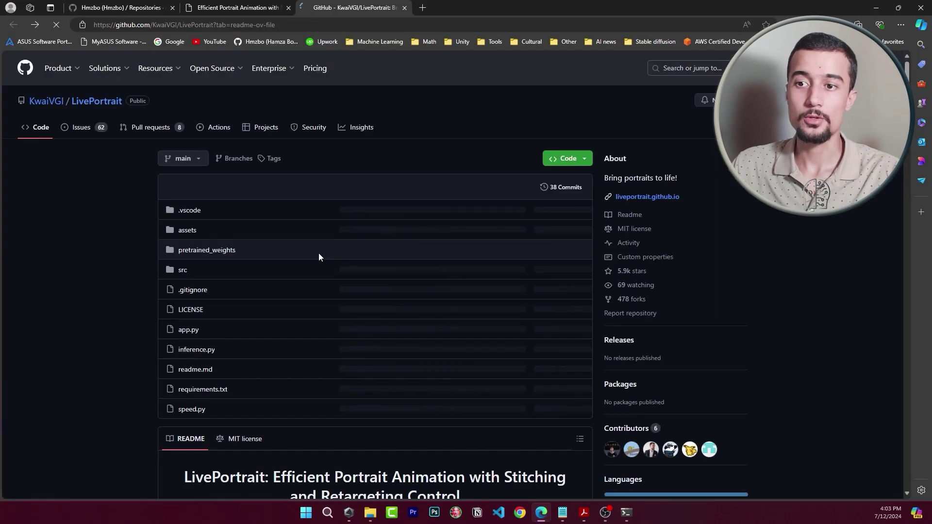
scroll(350, 267, down, 6)
scroll(385, 278, down, 15)
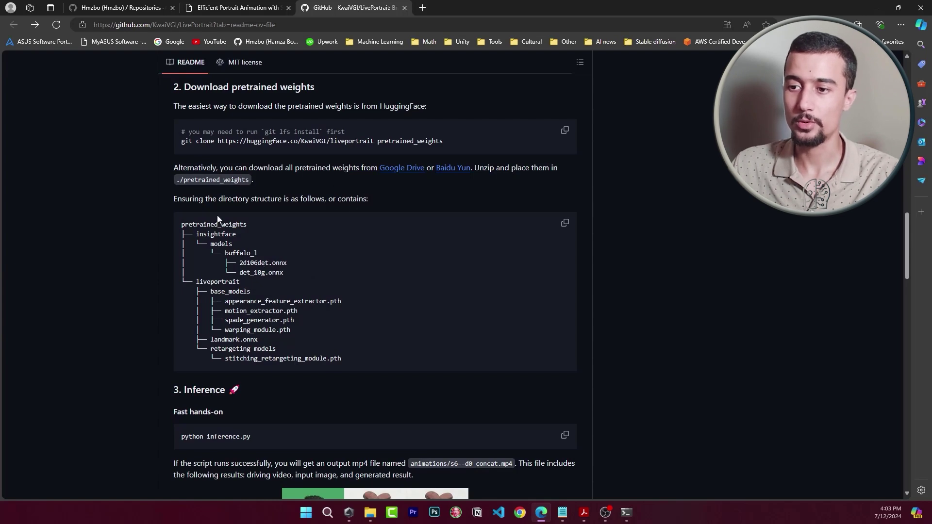
Extract the downloaded zip directly into the DeepFake Portrait folder
key(alt+Tab)
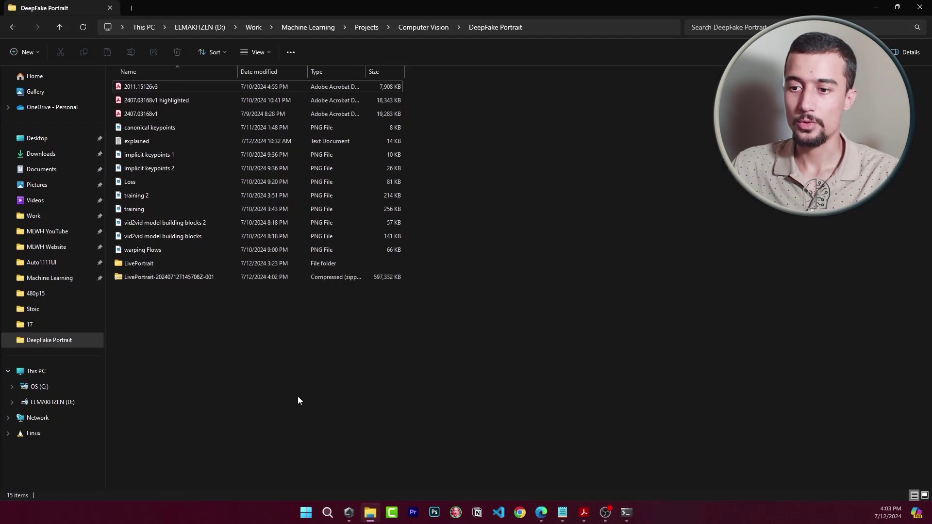
right_click(156, 276)
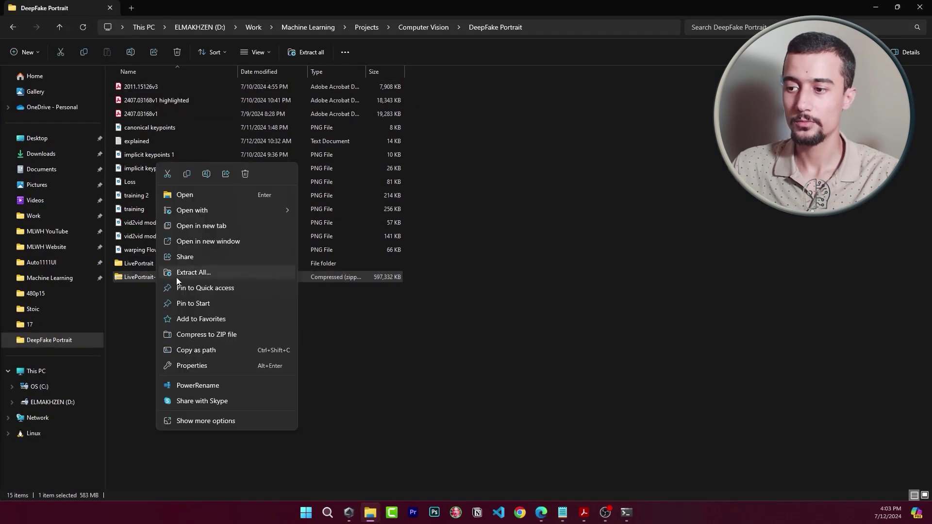
click(178, 273)
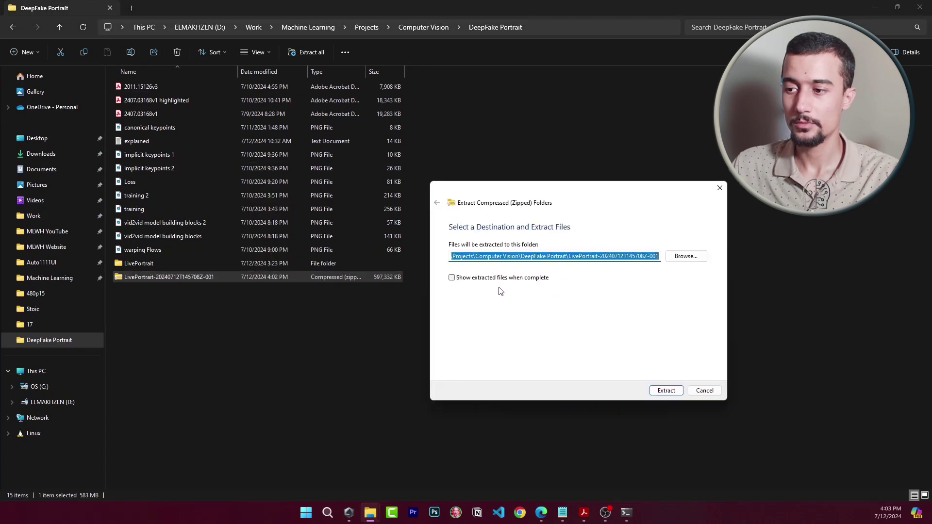
click(575, 257)
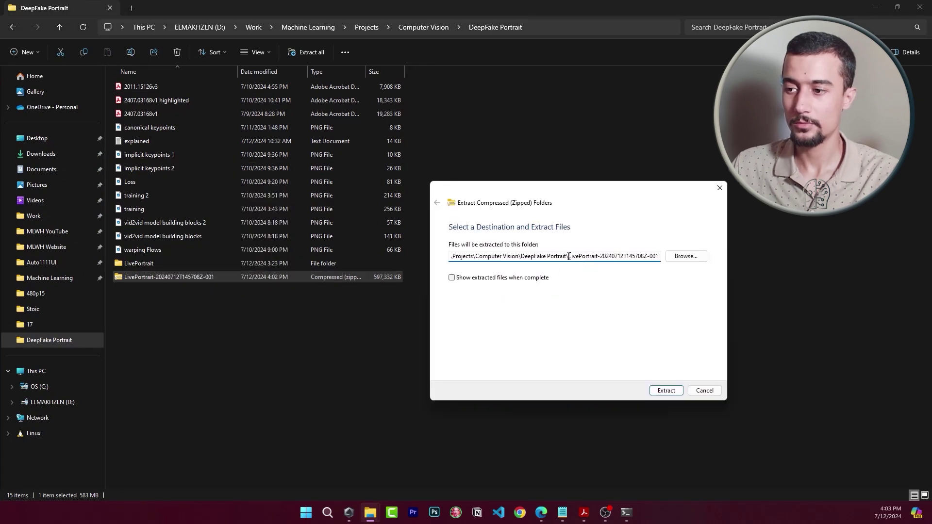
drag(570, 256, 803, 256)
key(BackSpace)
click(653, 391)
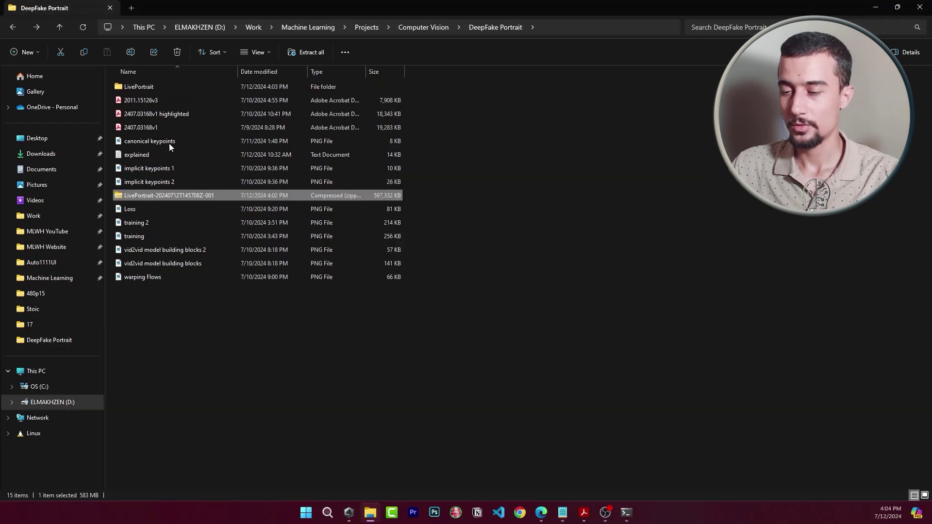
Move the insightface and liveportrait folders into LivePortrait's pretrained_weights folder
double_click(156, 89)
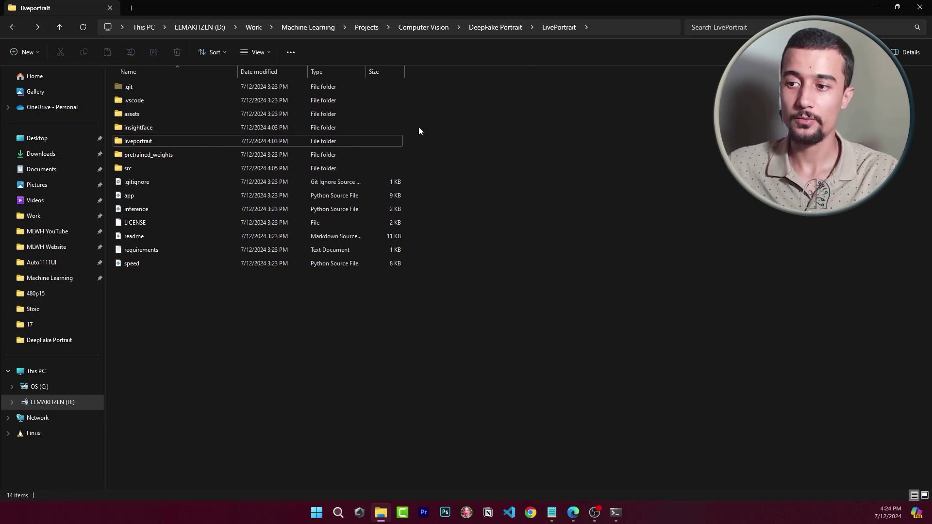
drag(418, 126, 354, 136)
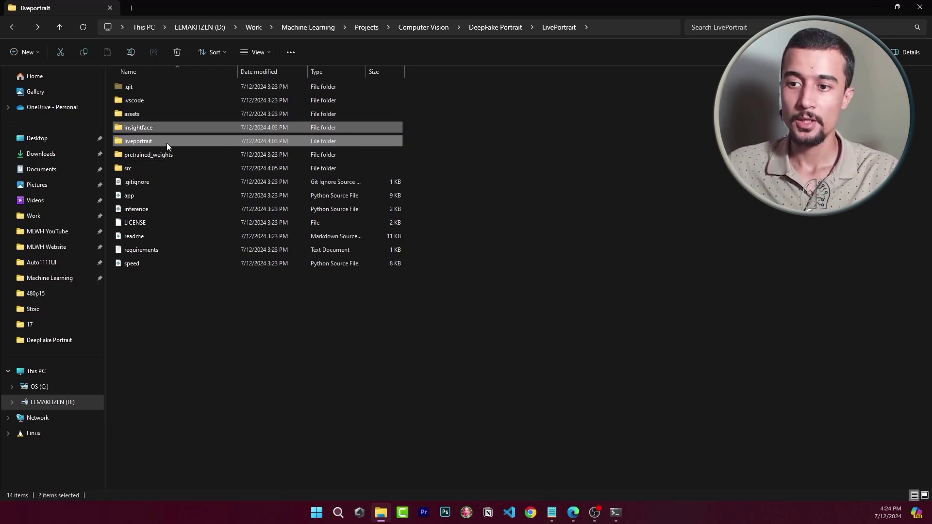
drag(165, 143, 214, 159)
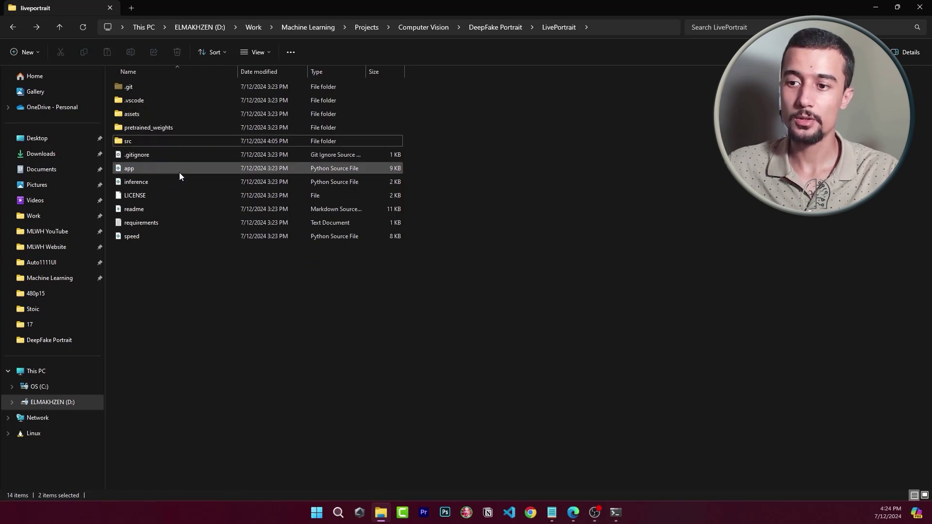
double_click(167, 129)
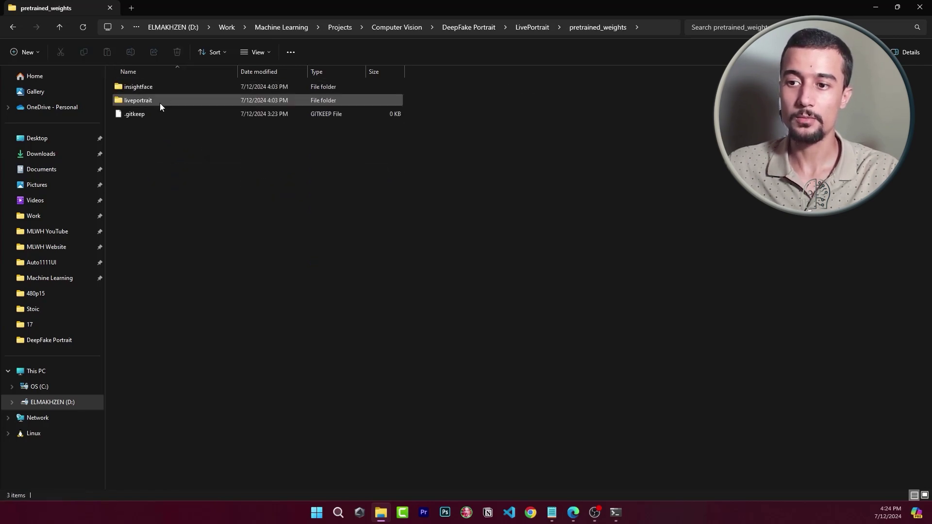
click(13, 28)
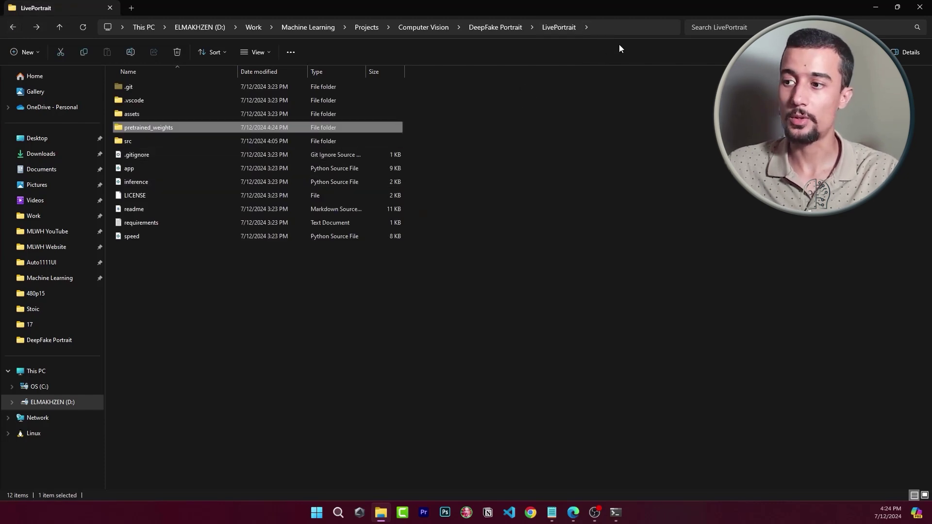
click(504, 130)
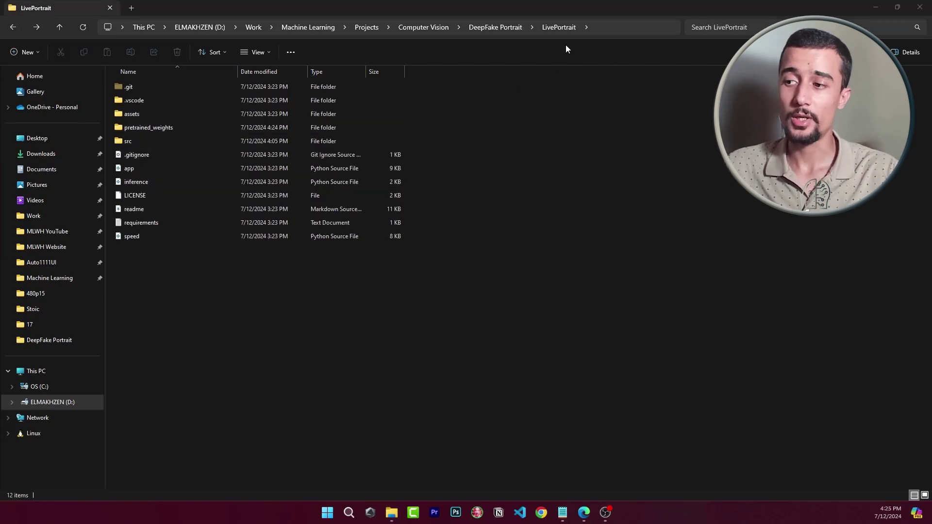
click(613, 27)
text(cmd)
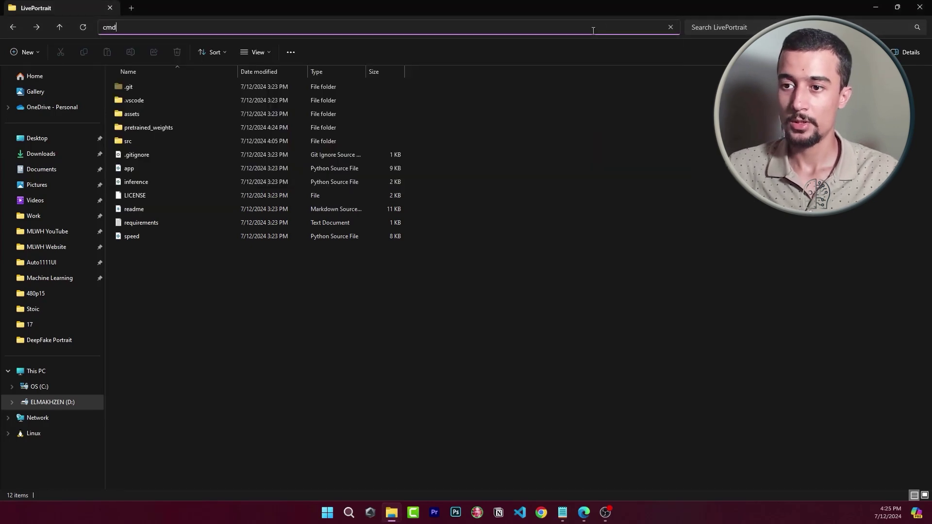
key(Return)
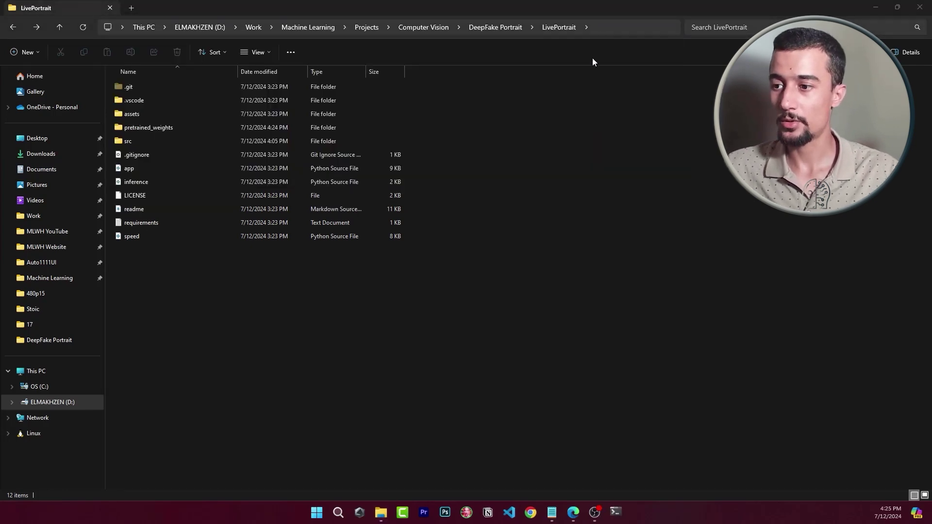
text(activate LivePortrait)
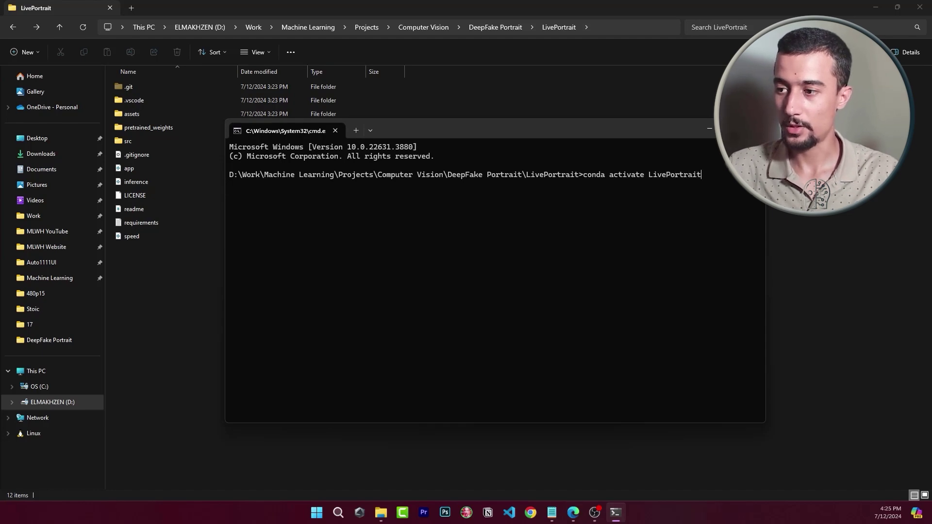
key(Return)
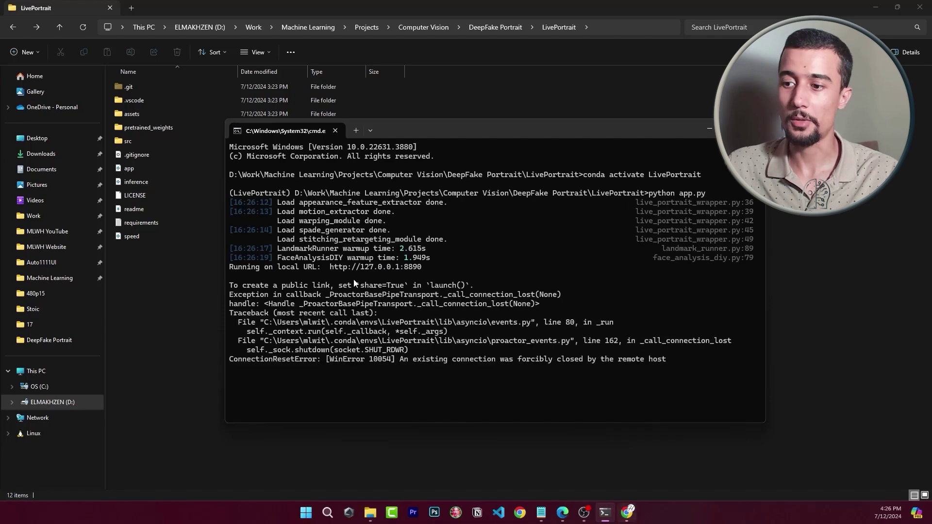
key(ctrl+c)
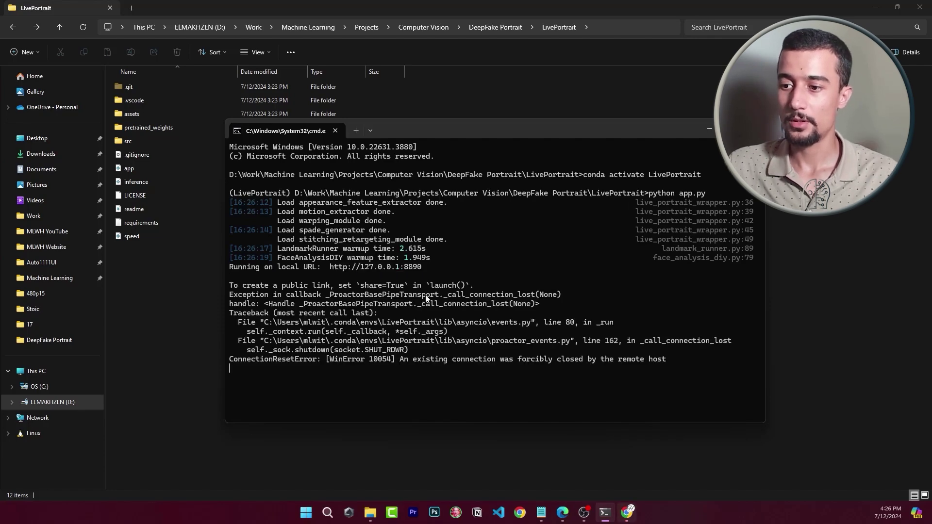
click(562, 515)
click(422, 8)
key(ctrl+v)
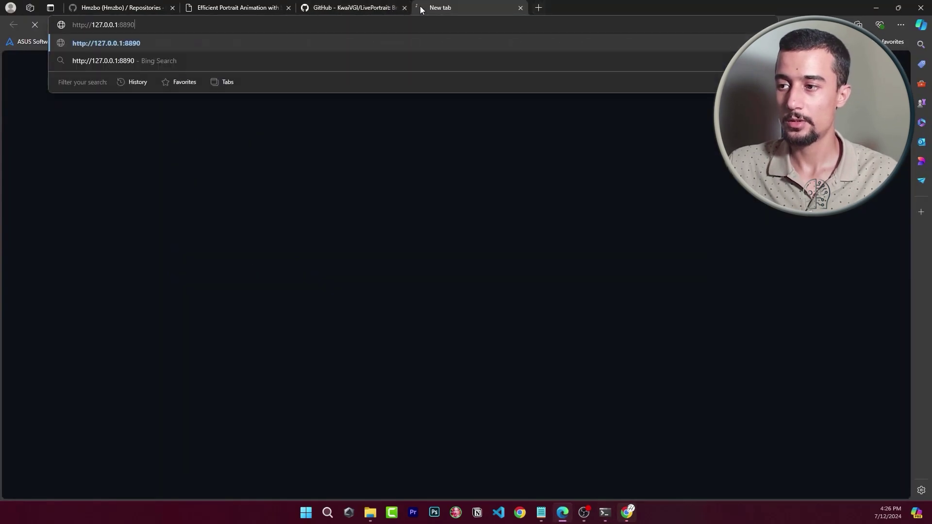
key(Return)
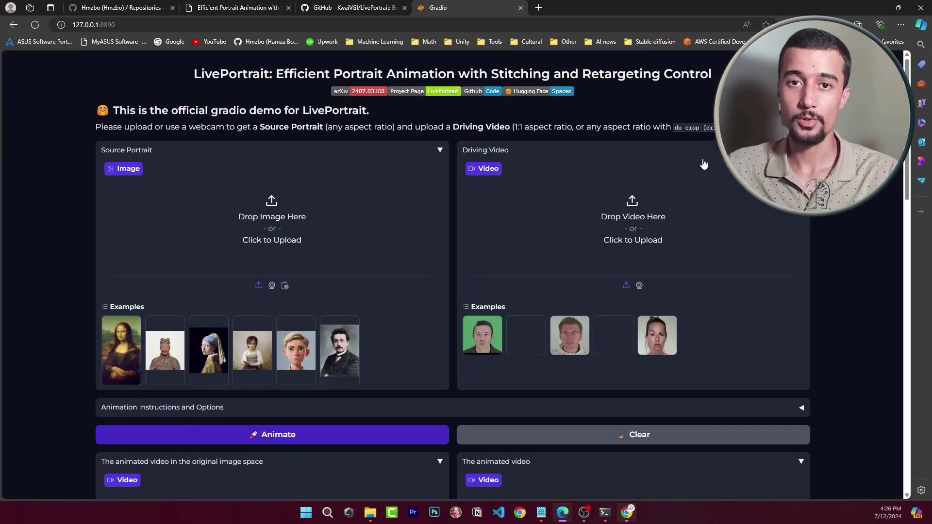
scroll(378, 214, down, 15)
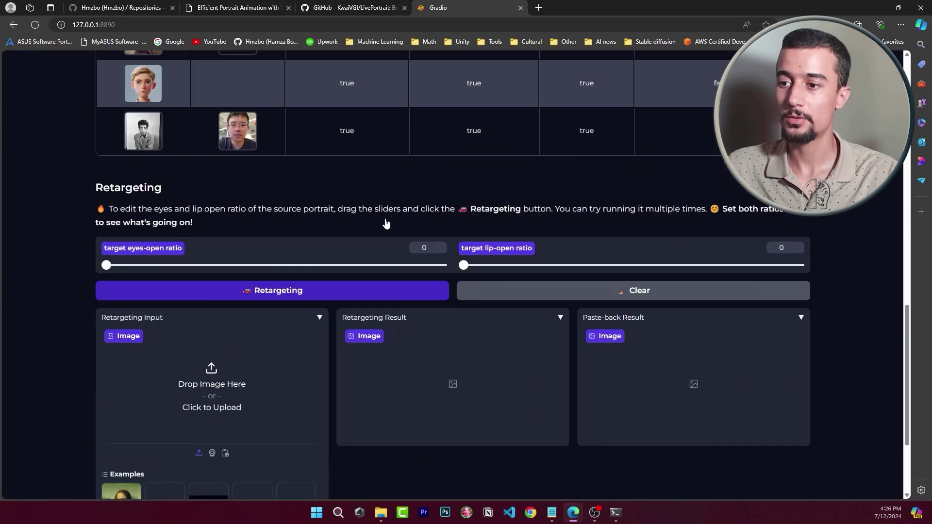
scroll(386, 224, up, 15)
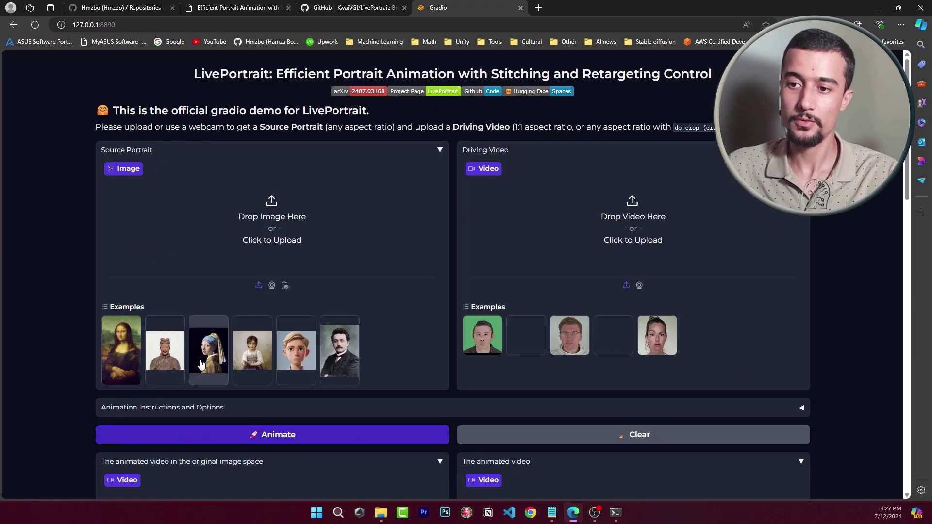
click(119, 354)
scroll(460, 276, down, 1)
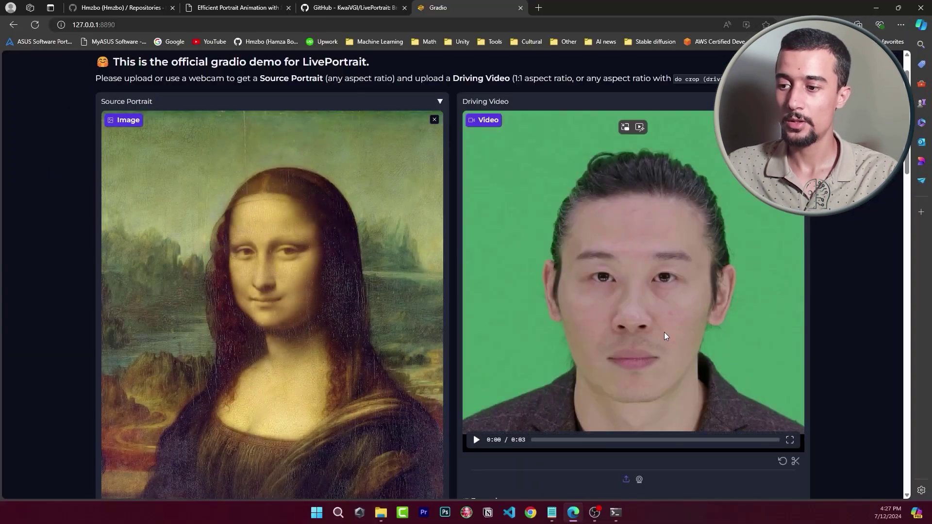
Preview the driving video, then animate the Mona Lisa with it
scroll(528, 340, down, 1)
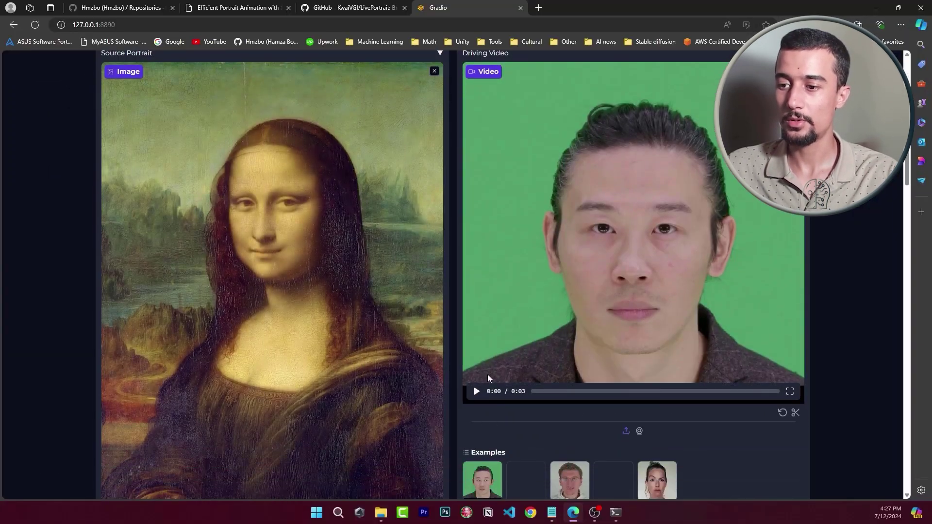
click(476, 392)
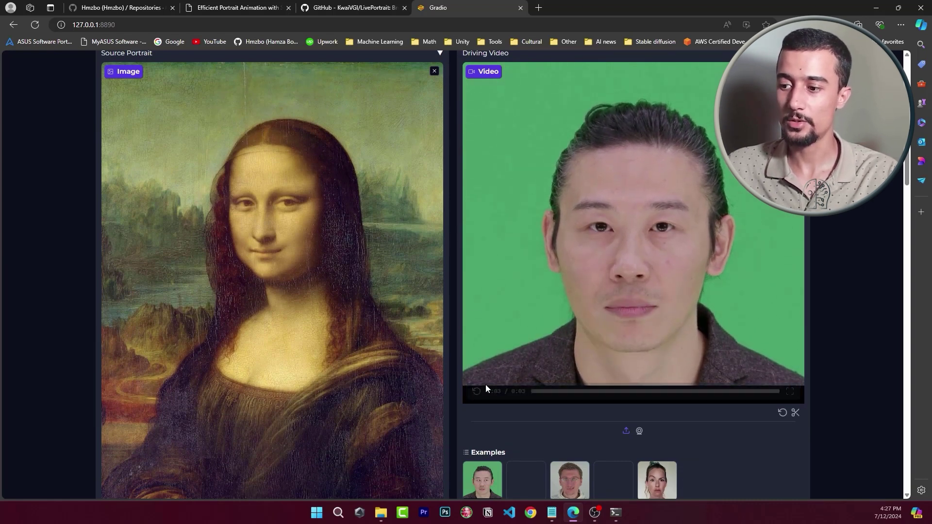
scroll(659, 321, down, 1)
scroll(660, 321, down, 10)
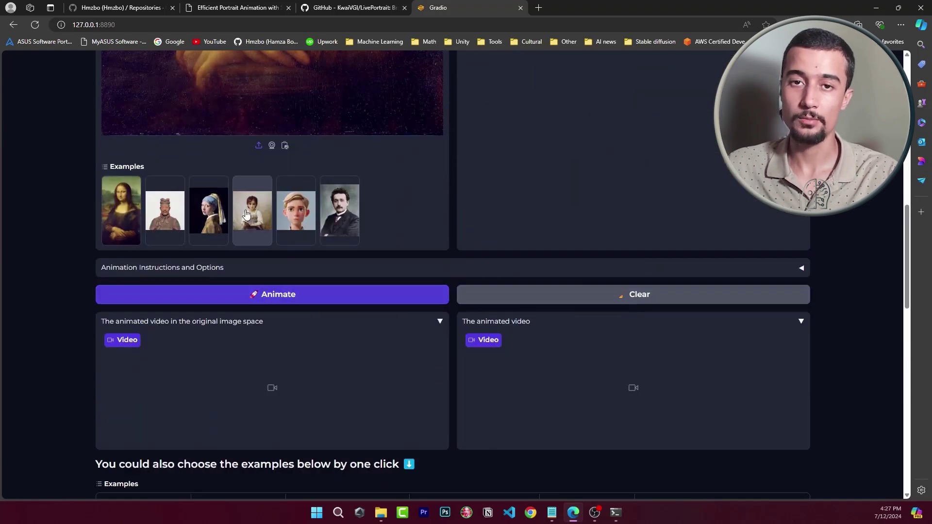
scroll(253, 209, up, 8)
mouse_move(688, 228)
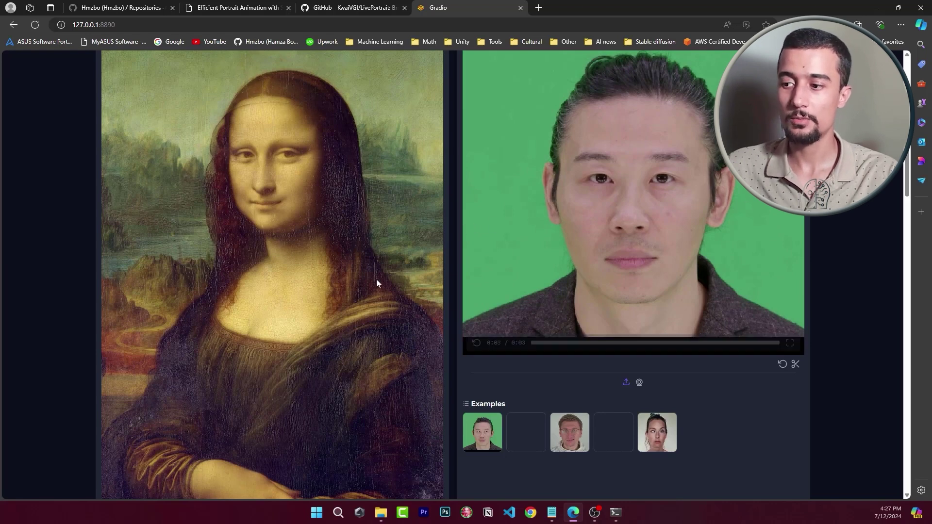
scroll(377, 278, down, 8)
click(385, 247)
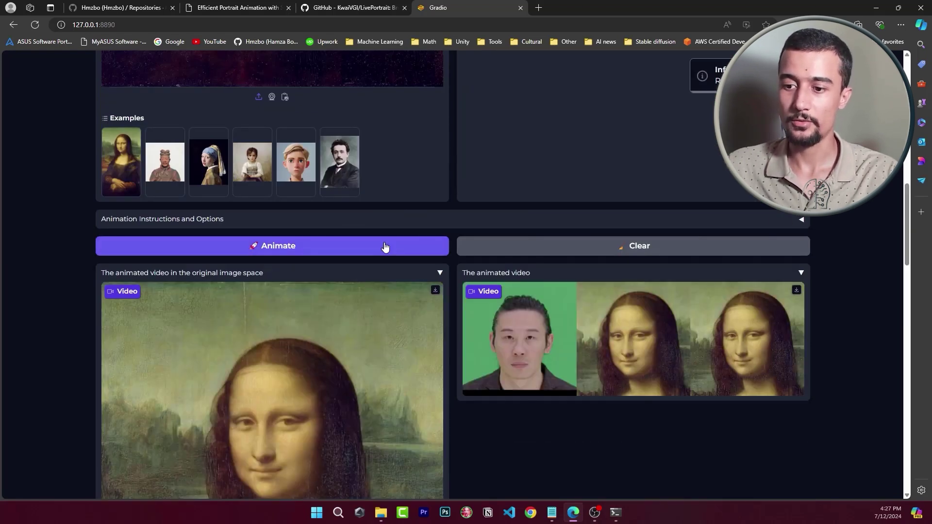
Play the animated Mona Lisa result and its side-by-side comparison video
scroll(386, 246, down, 4)
scroll(384, 246, down, 6)
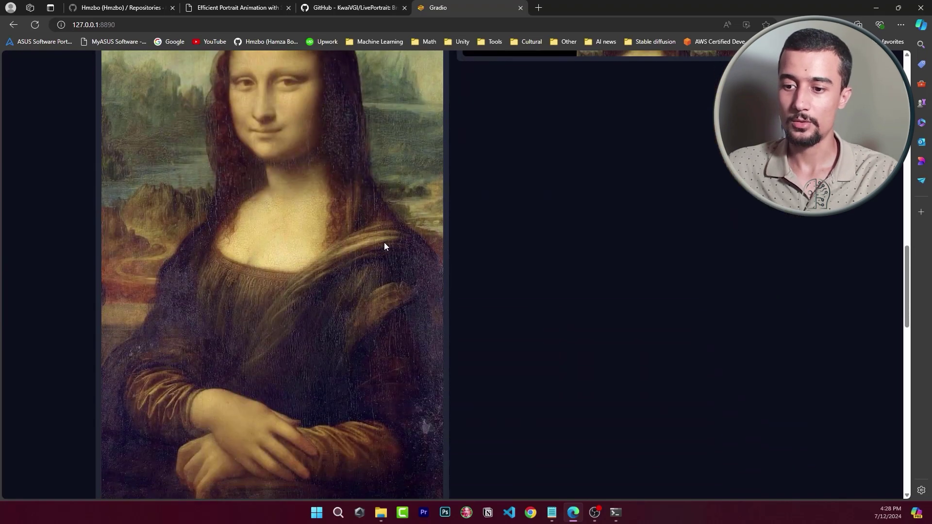
scroll(385, 247, up, 8)
scroll(384, 246, down, 2)
scroll(287, 281, down, 5)
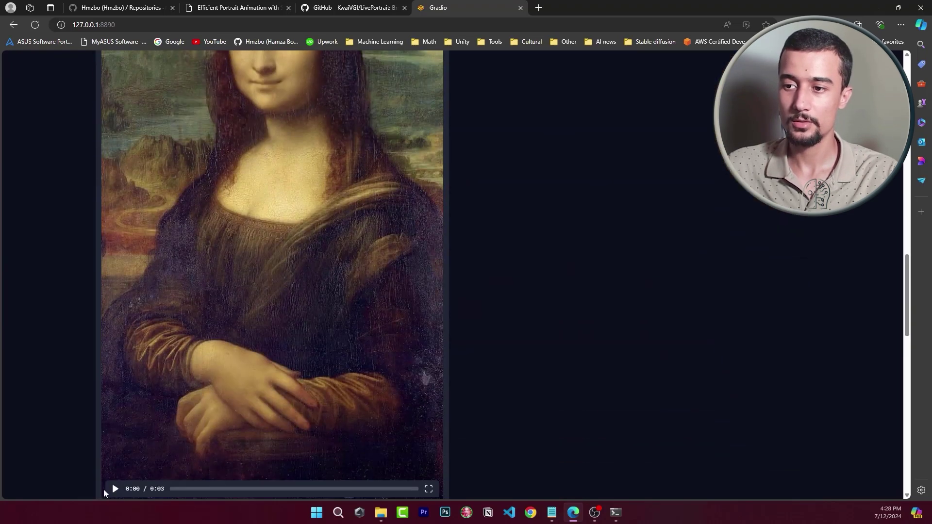
click(109, 489)
scroll(227, 278, up, 5)
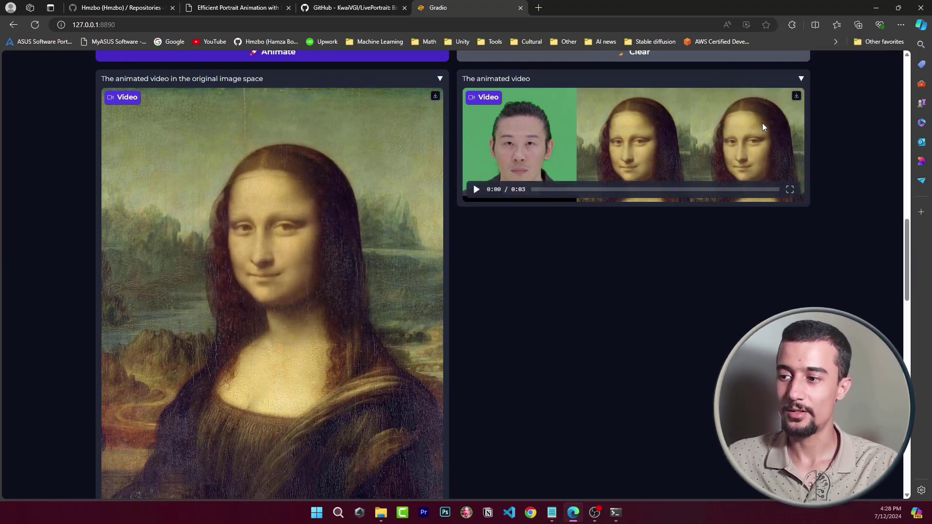
click(476, 190)
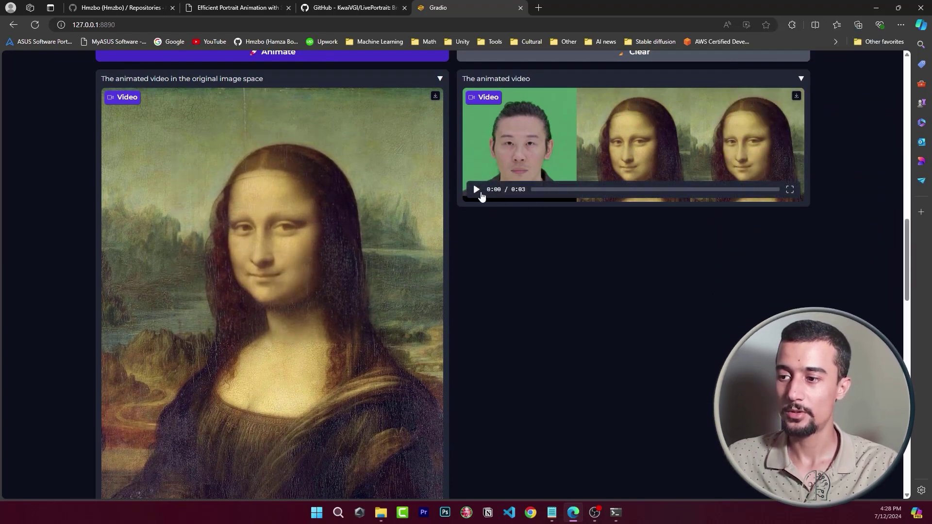
mouse_move(520, 141)
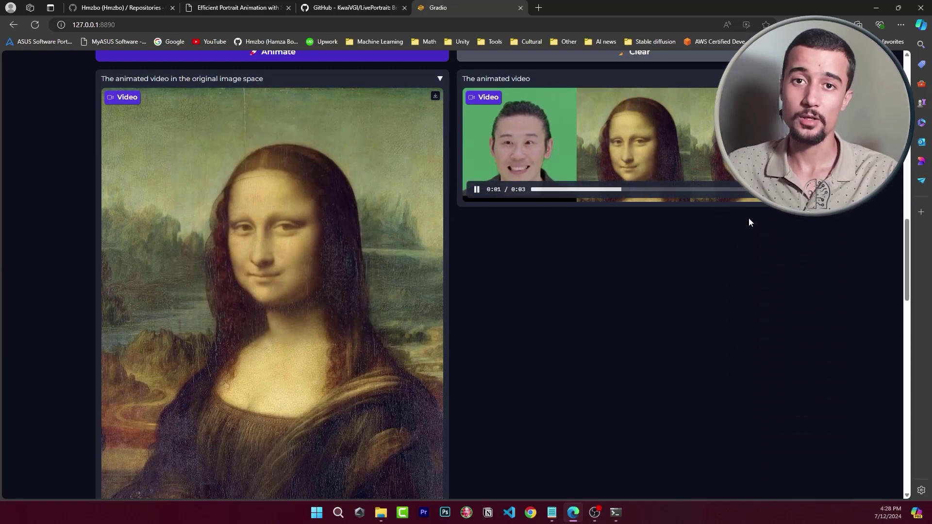
scroll(825, 272, up, 3)
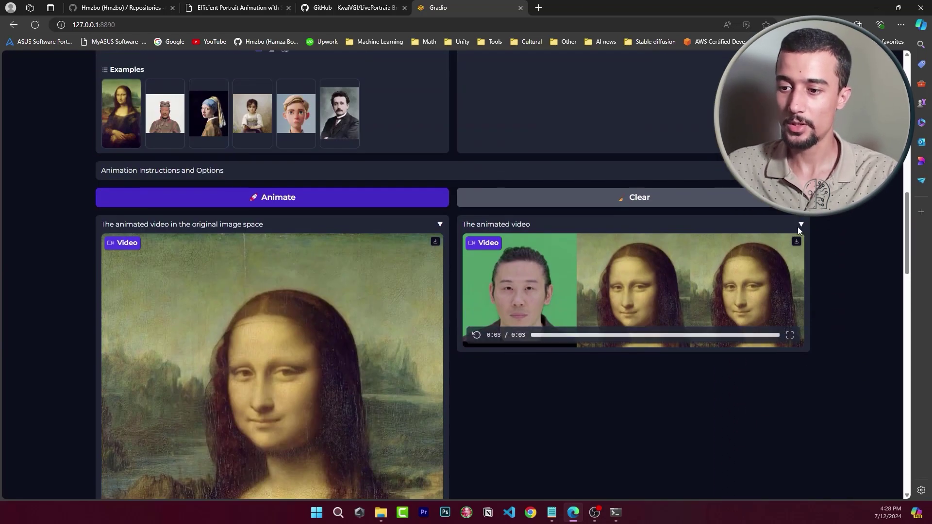
Load the cartoon boy example as the source portrait and the woman's clip as the driving video, then preview it
scroll(340, 312, up, 5)
click(295, 364)
scroll(238, 295, down, 5)
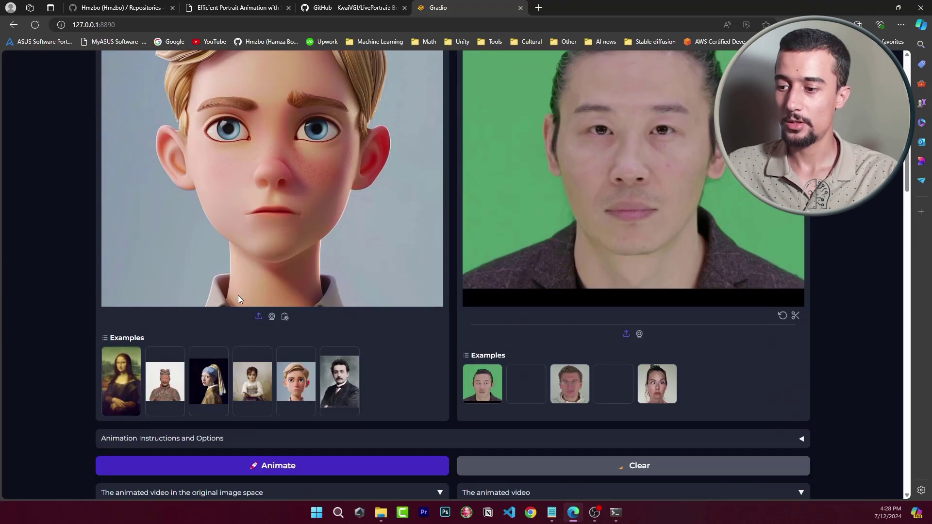
scroll(385, 348, up, 1)
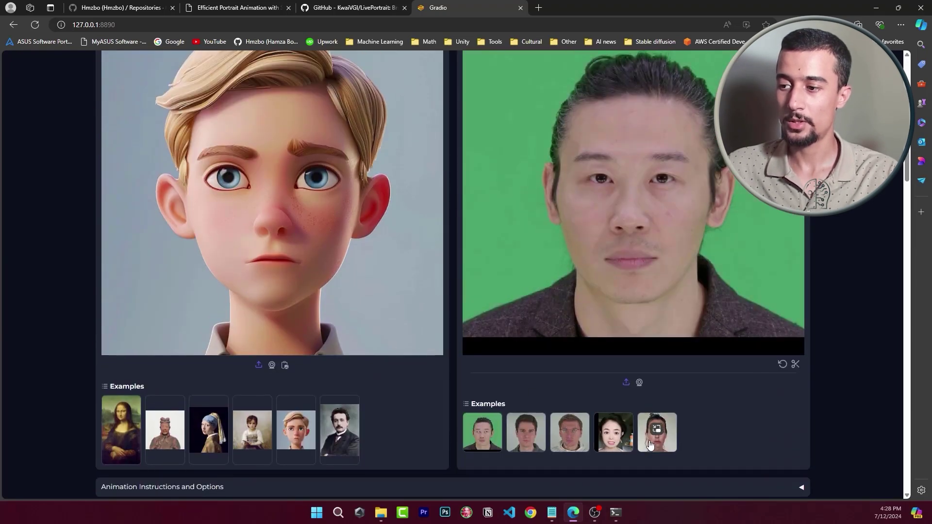
click(655, 439)
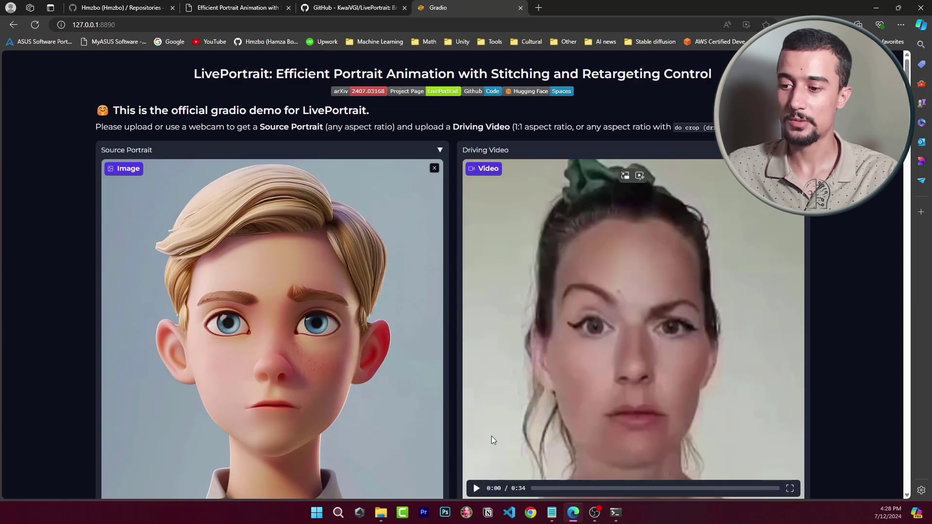
scroll(492, 436, down, 1)
click(477, 440)
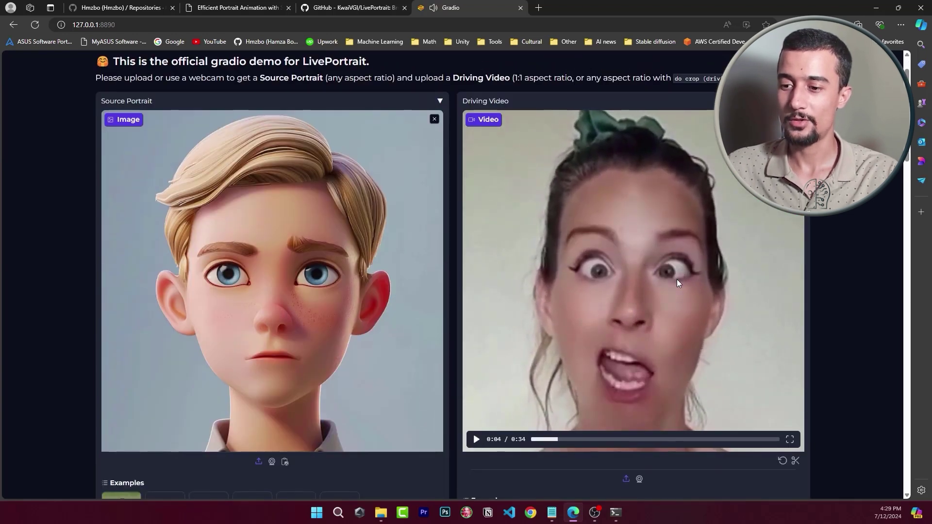
Animate the cartoon boy with the woman's driving video and check generation progress in the log
scroll(365, 290, down, 5)
click(329, 363)
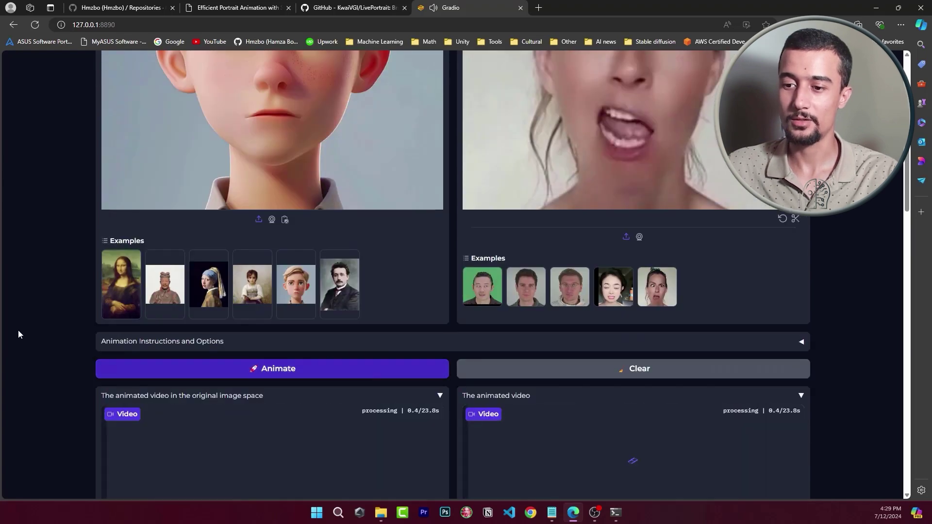
scroll(78, 311, down, 7)
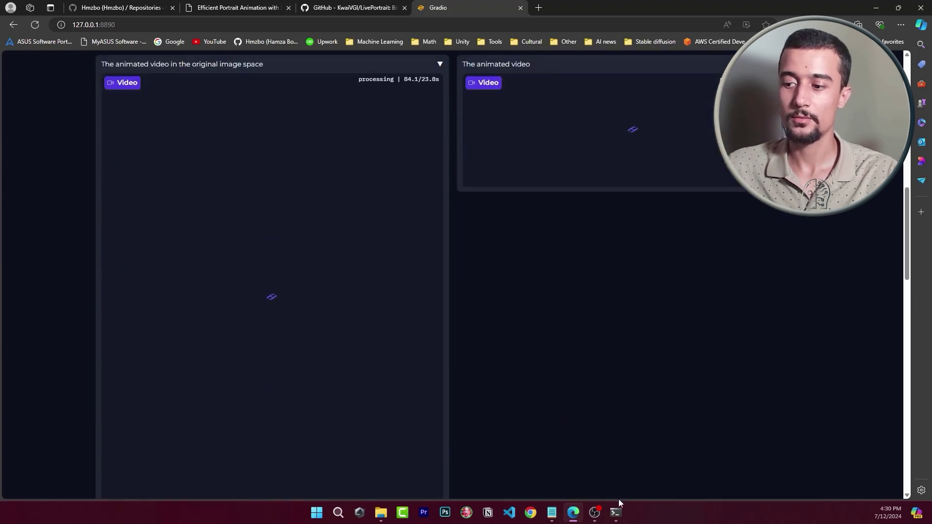
click(624, 519)
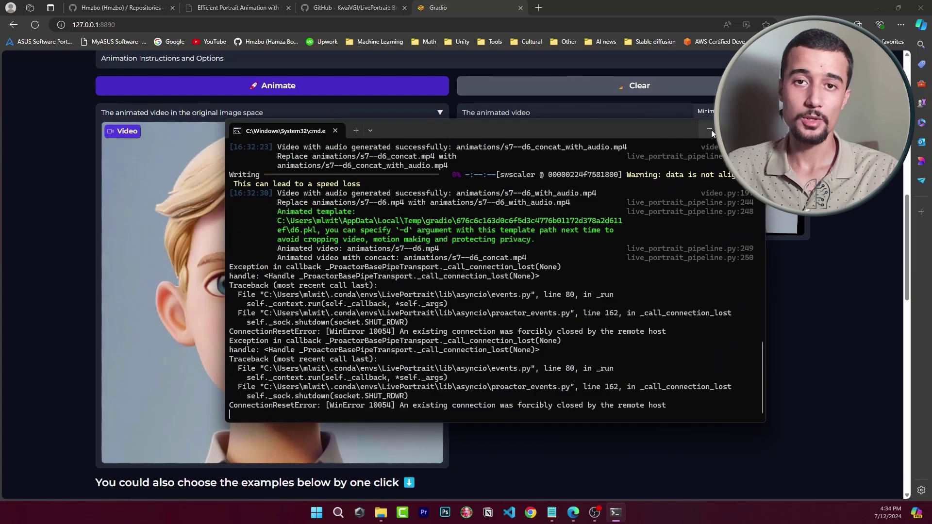
Play the cartoon boy's animated video and the side-by-side comparison video, viewing the comparison full screen
click(712, 130)
mouse_move(331, 354)
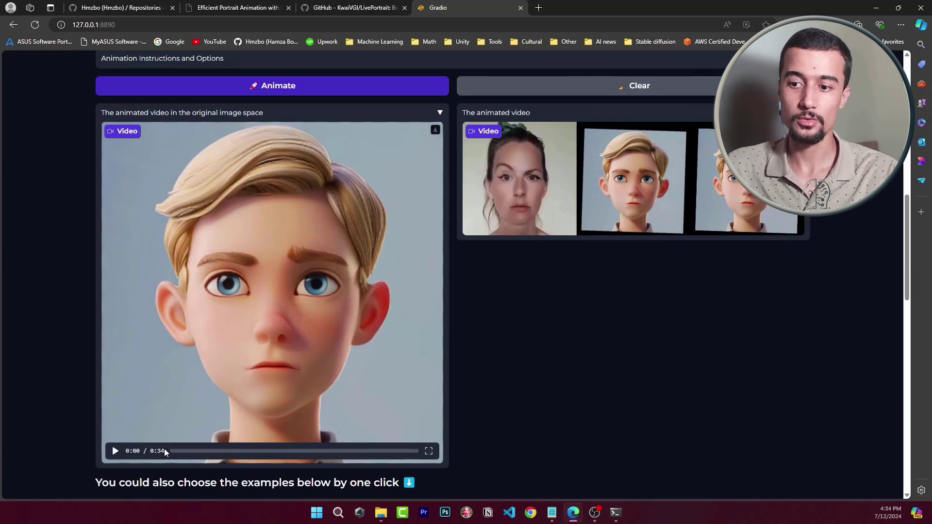
drag(164, 451, 156, 452)
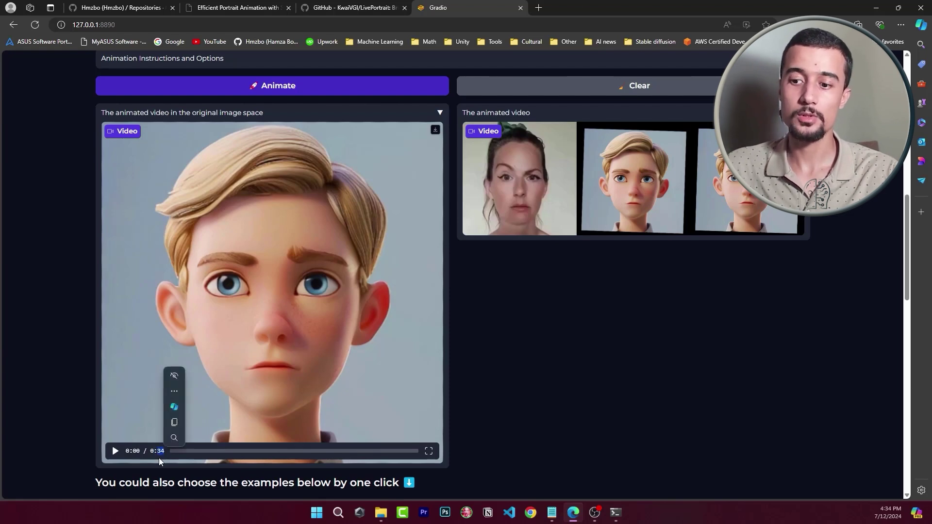
click(115, 452)
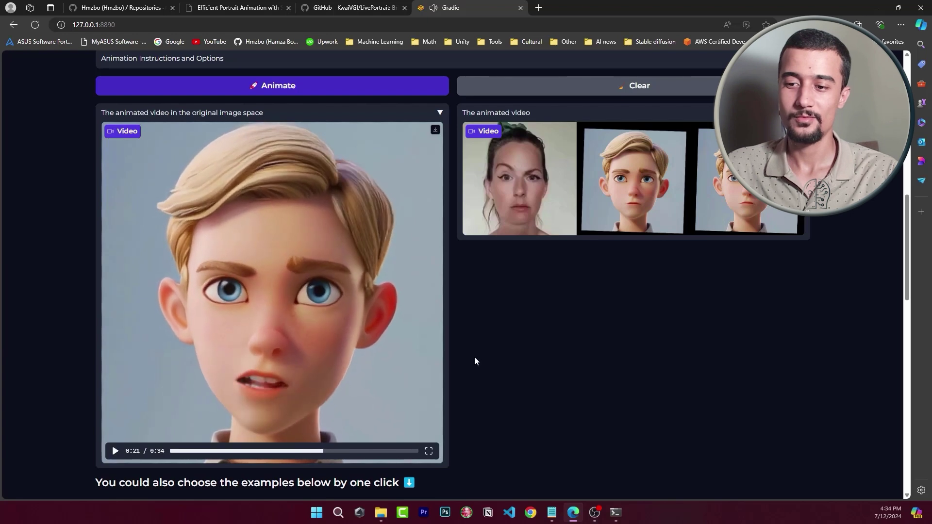
click(476, 224)
click(790, 223)
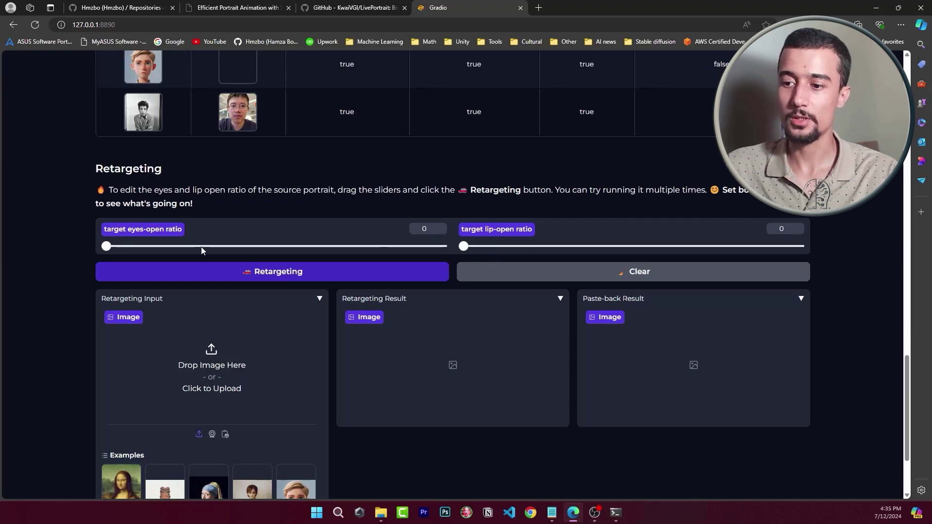
Load the Einstein example portrait, raise the target eyes-open ratio and run retargeting
scroll(199, 250, down, 2)
scroll(191, 249, up, 1)
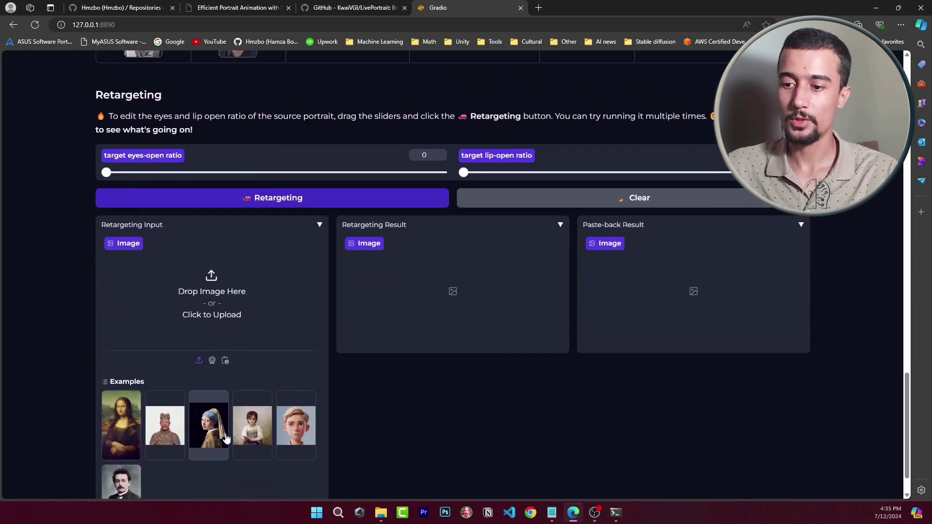
click(124, 484)
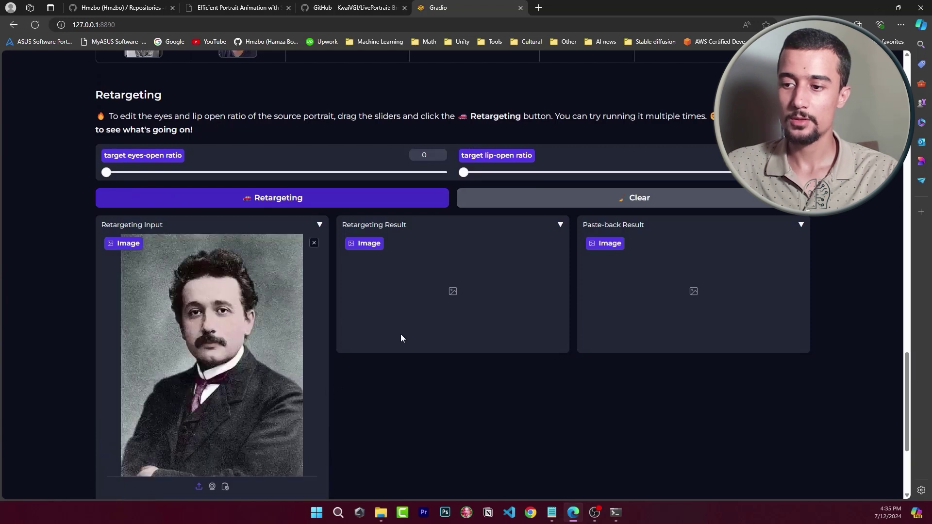
scroll(434, 310, down, 1)
drag(112, 125, 709, 126)
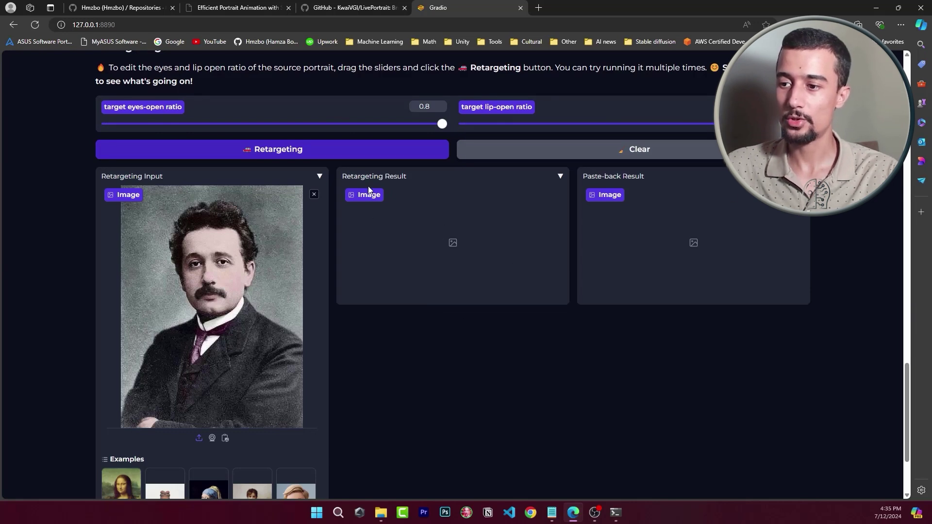
click(356, 159)
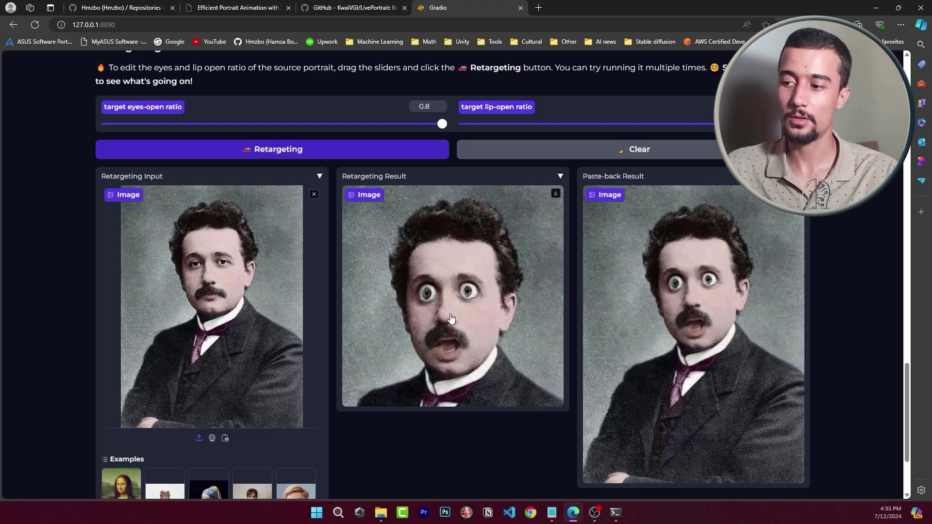
Lower the eyes-open ratio to 0.39 and lip-open ratio to 0.27, then rerun retargeting
drag(442, 124, 270, 125)
drag(724, 124, 577, 125)
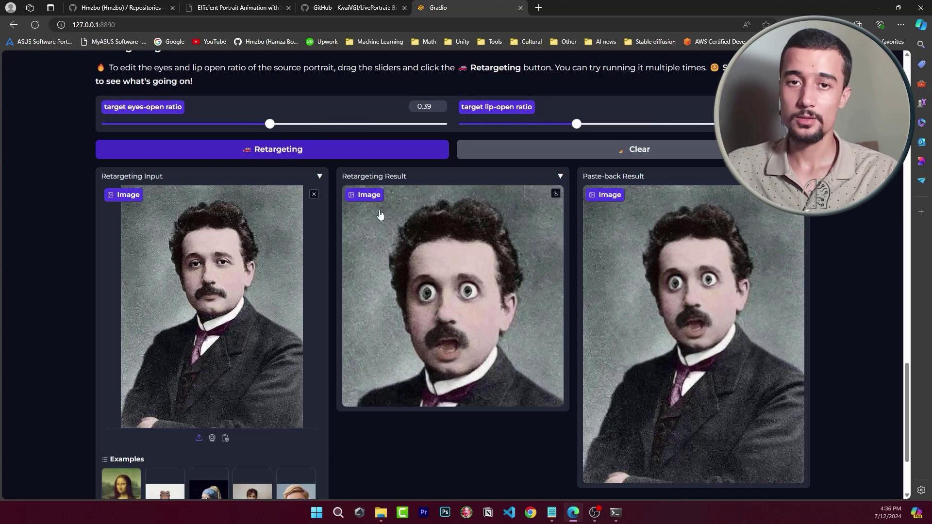
click(377, 153)
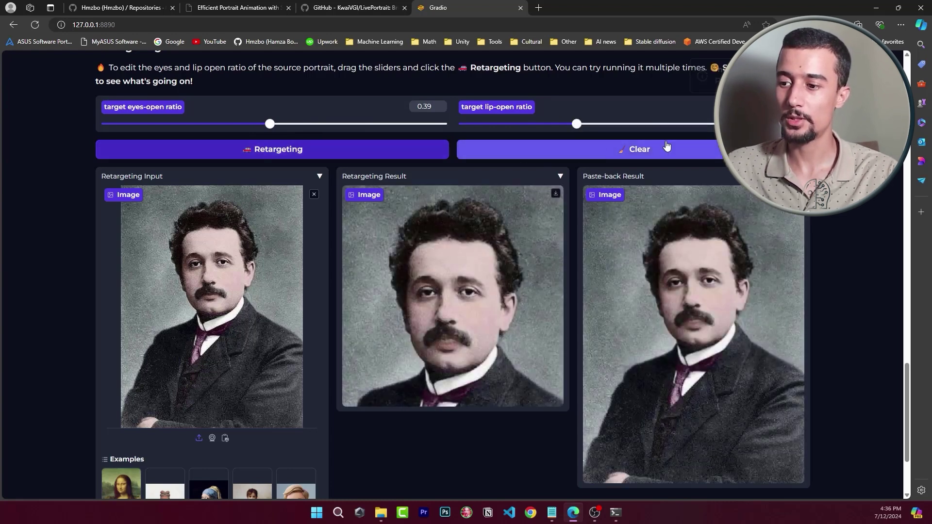
scroll(599, 246, down, 3)
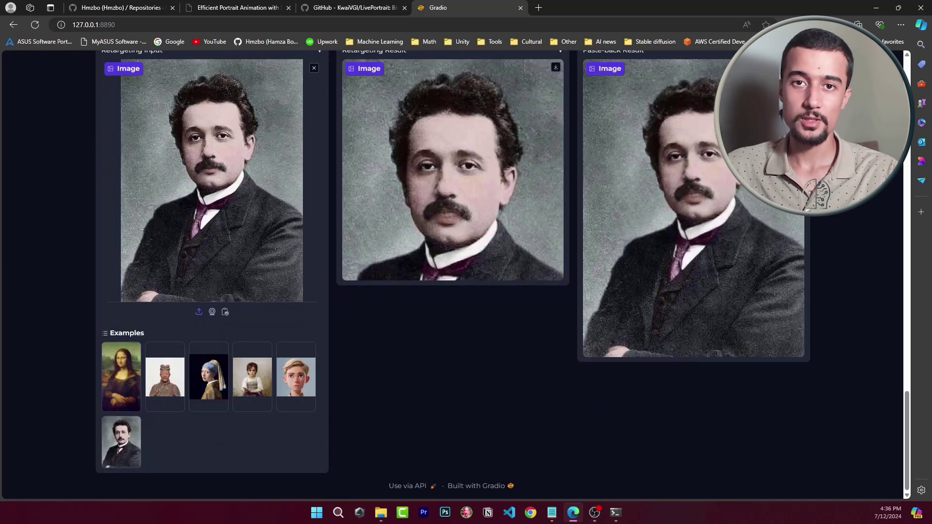
scroll(502, 274, up, 2)
scroll(174, 263, up, 3)
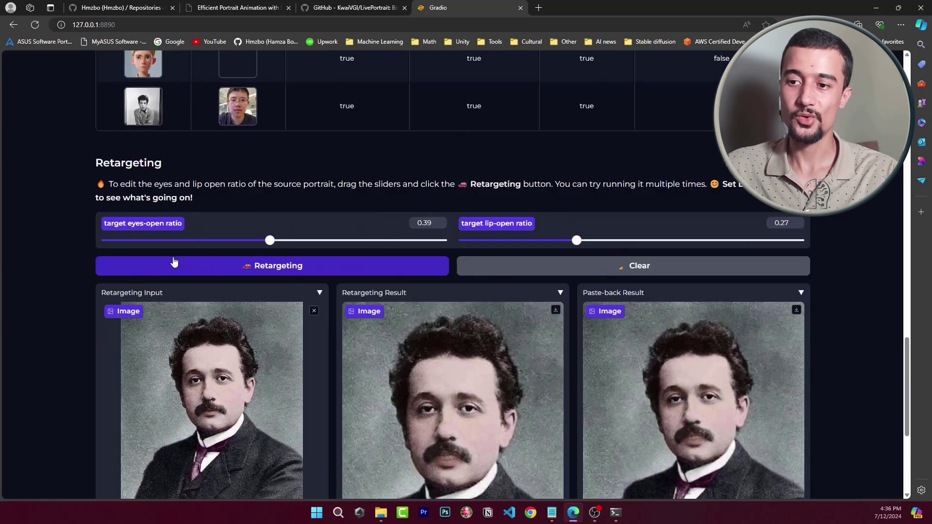
drag(185, 178, 81, 166)
scroll(751, 243, up, 5)
Open the LivePortrait project page at liveportrait.github.io from the badge at the top of the app
scroll(838, 258, up, 12)
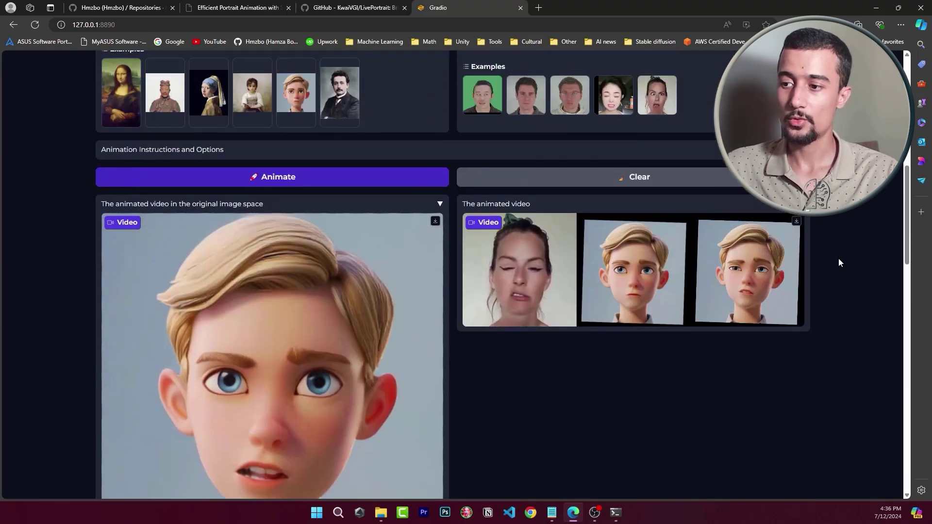
scroll(838, 258, up, 10)
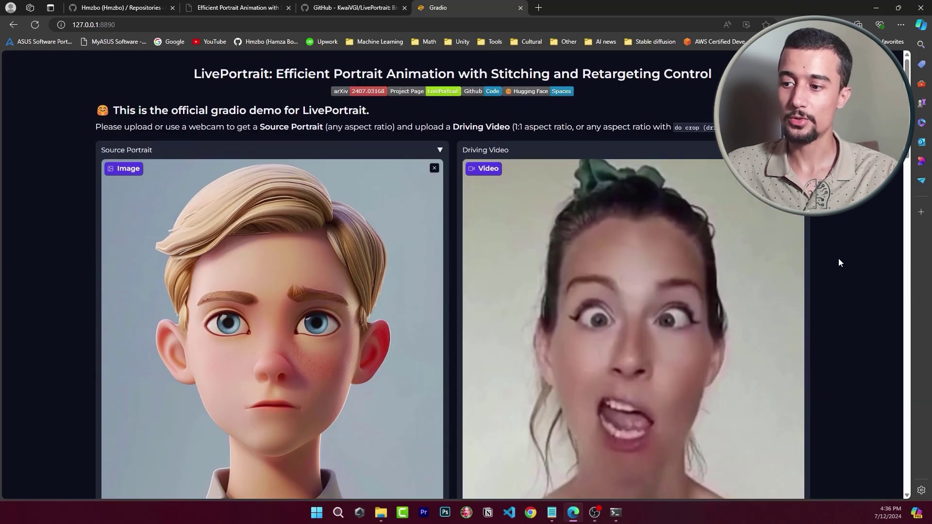
scroll(838, 258, down, 4)
scroll(838, 258, down, 20)
scroll(838, 258, up, 4)
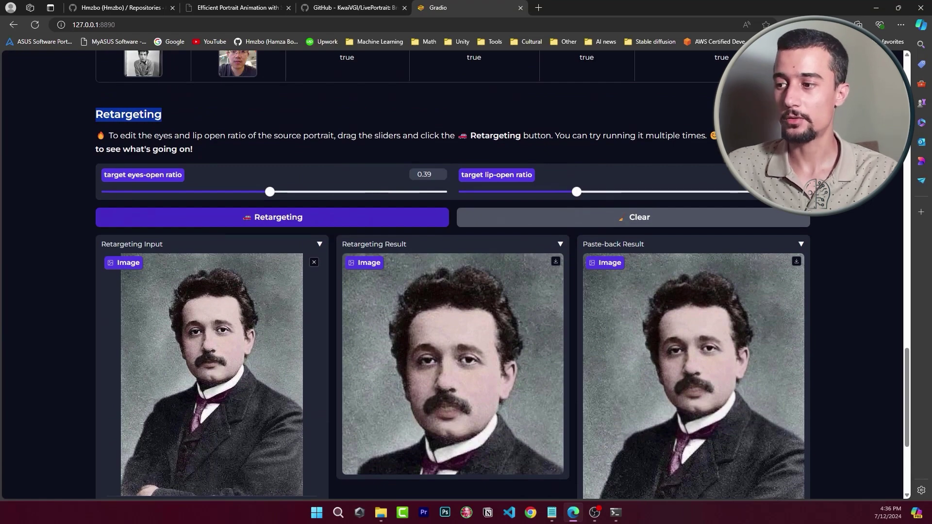
scroll(853, 208, up, 10)
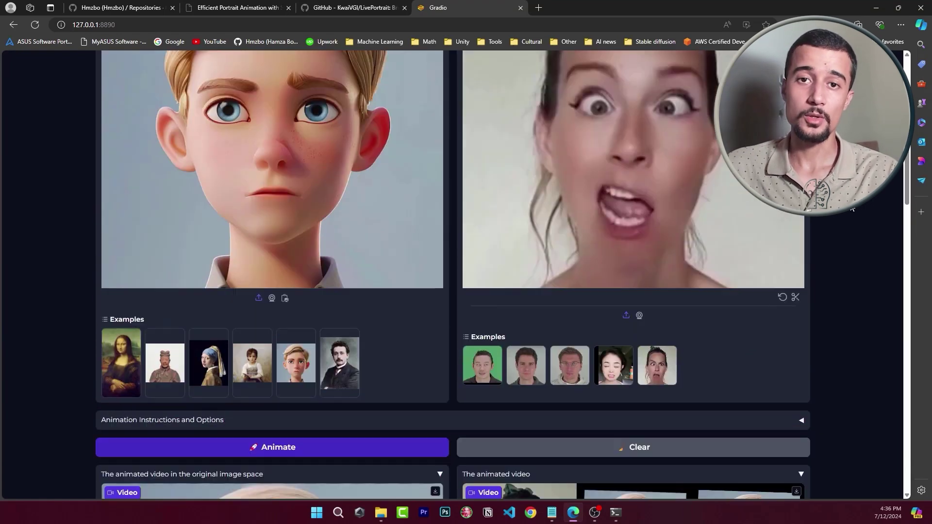
scroll(853, 209, up, 4)
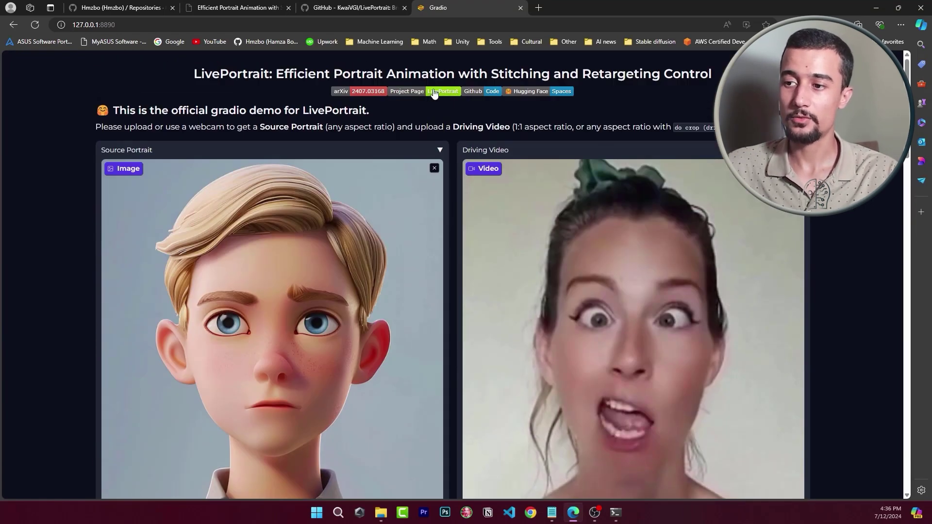
click(417, 97)
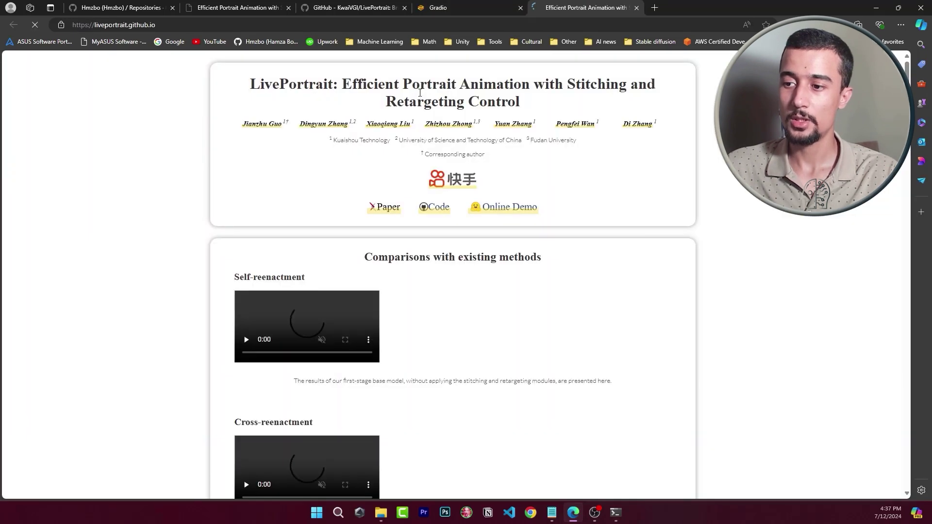
Open the LivePortrait paper PDF on arXiv (2407.03168) from the project page's Paper link
click(383, 209)
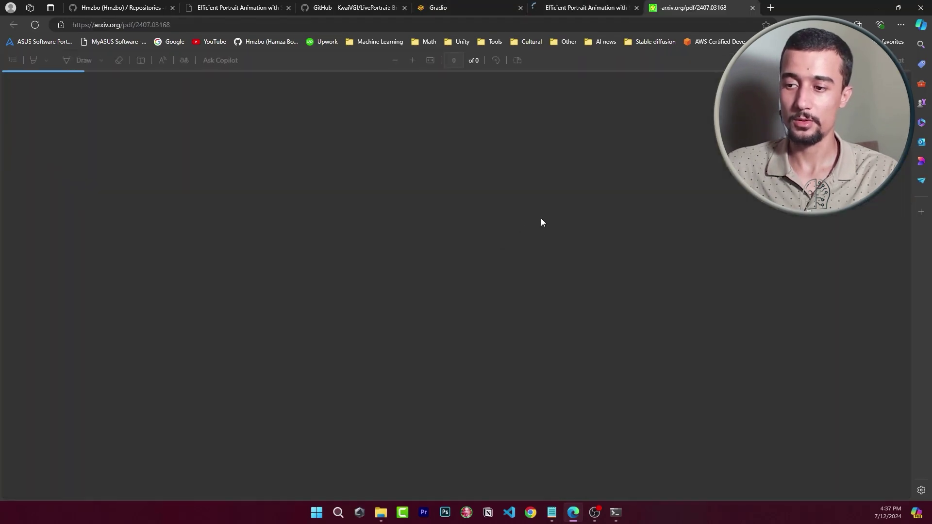